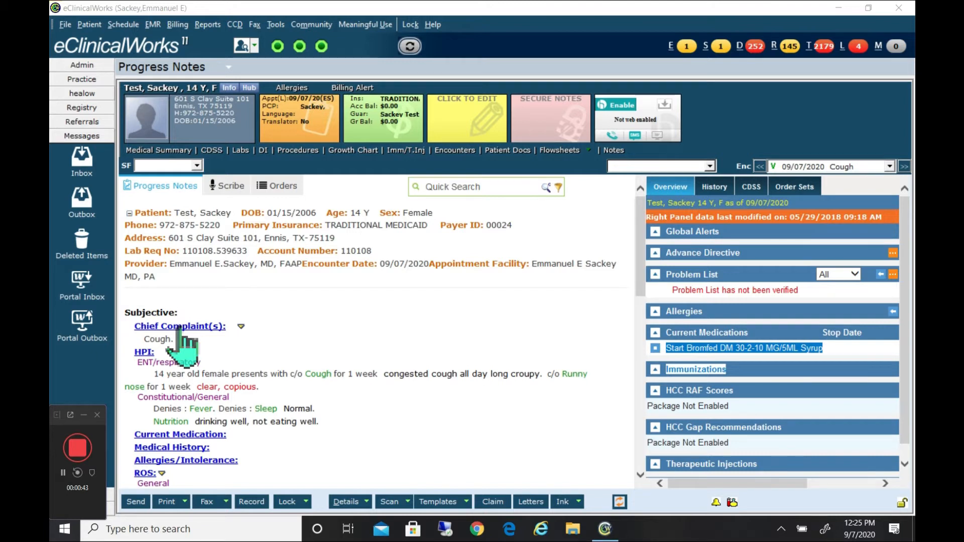
Delete the Cough chief complaint from the 09/07/2020 progress note and return to the note.
{"action": "left_click", "coordinate": [180, 328]}
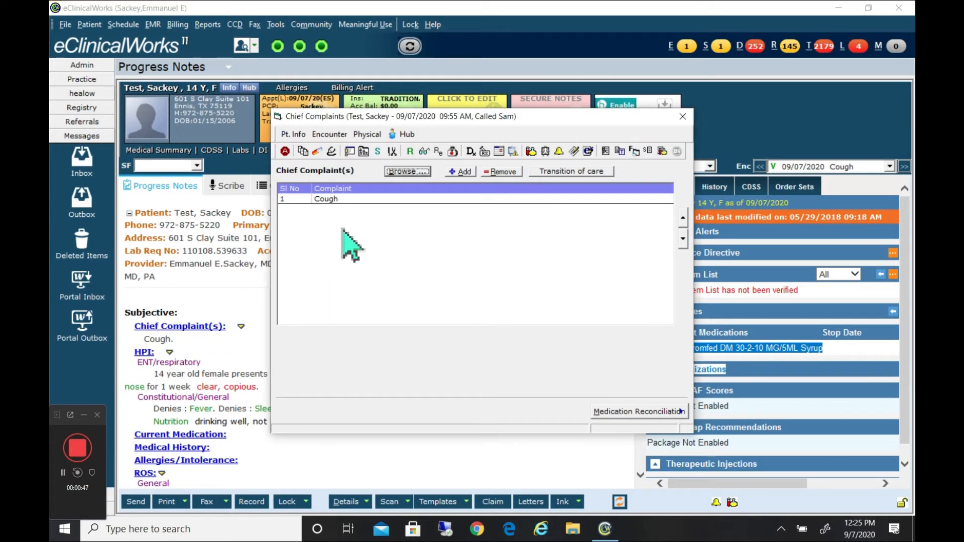
{"action": "left_click", "coordinate": [344, 202]}
{"action": "left_click", "coordinate": [341, 201]}
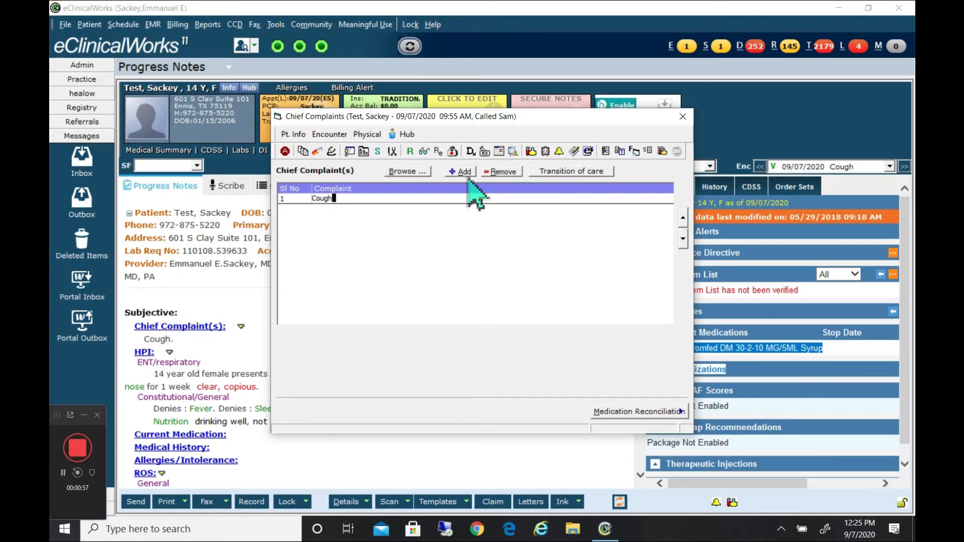
{"action": "left_click", "coordinate": [503, 176]}
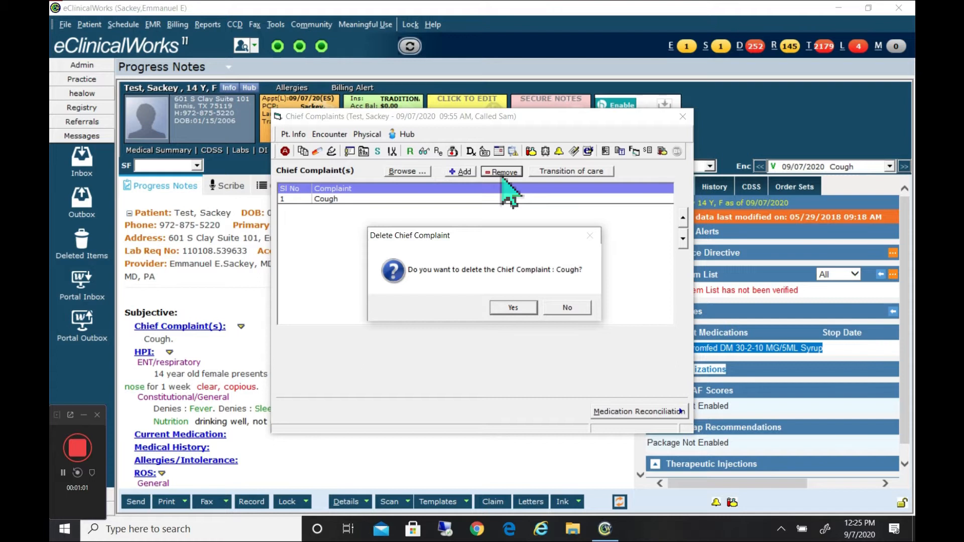
{"action": "left_click", "coordinate": [514, 308]}
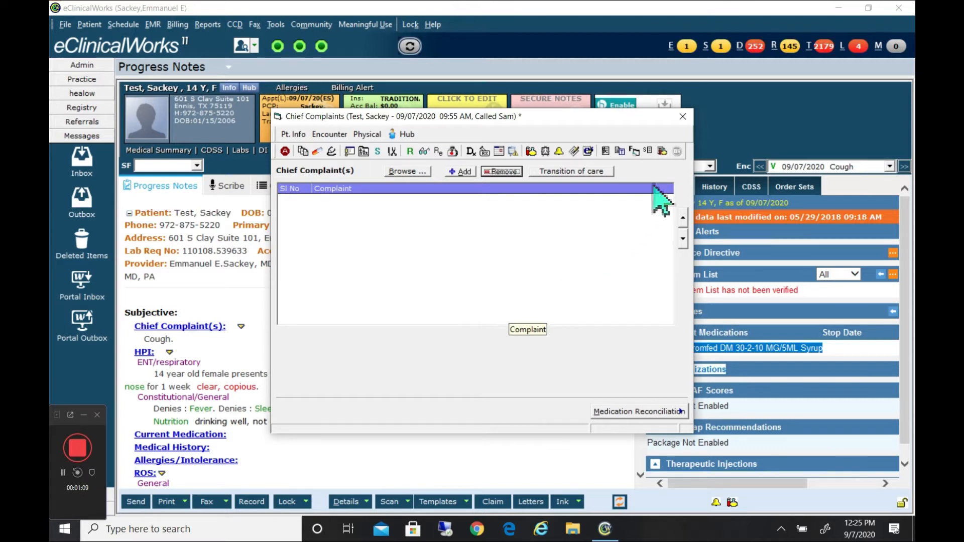
{"action": "left_click", "coordinate": [682, 116]}
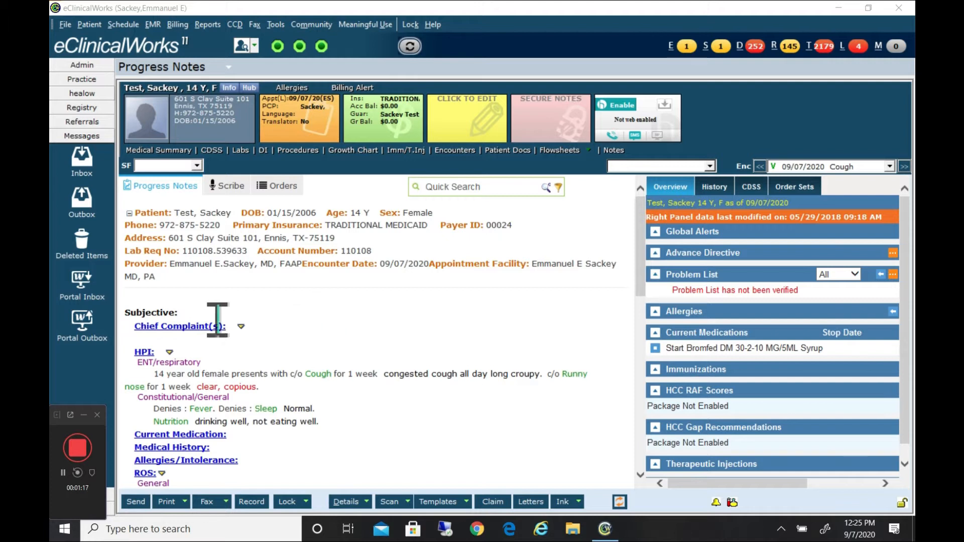
Add Cough as the chief complaint in the progress note and return to the note.
{"action": "left_click", "coordinate": [176, 327]}
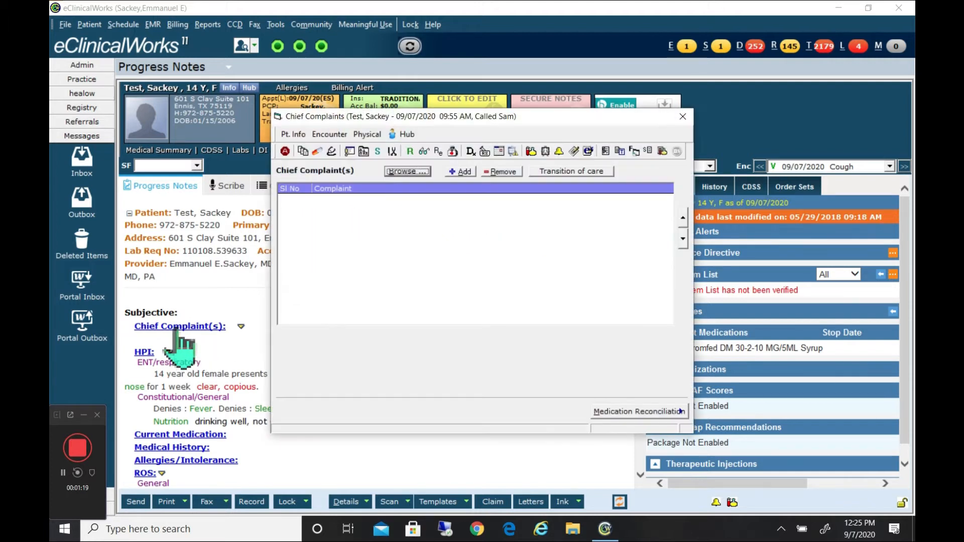
{"action": "left_click", "coordinate": [459, 175]}
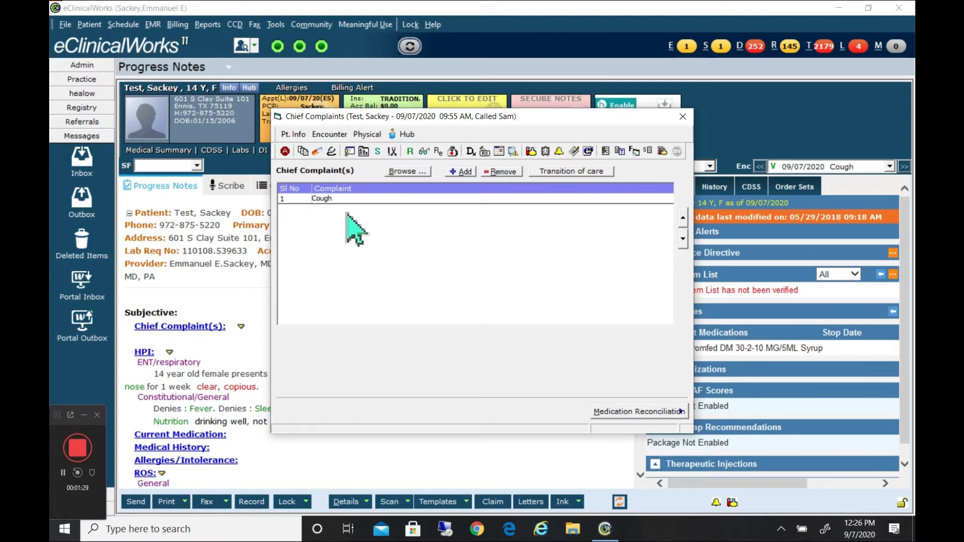
{"action": "left_click", "coordinate": [683, 116]}
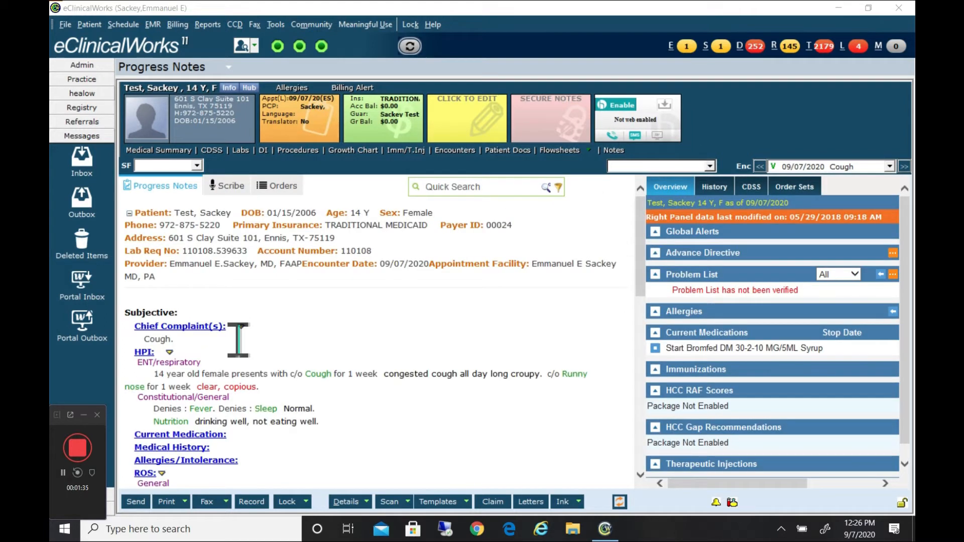
Clear the duration and notes of the Cough symptom in the HPI's ENT/respiratory category and return to the note.
{"action": "left_click", "coordinate": [144, 353]}
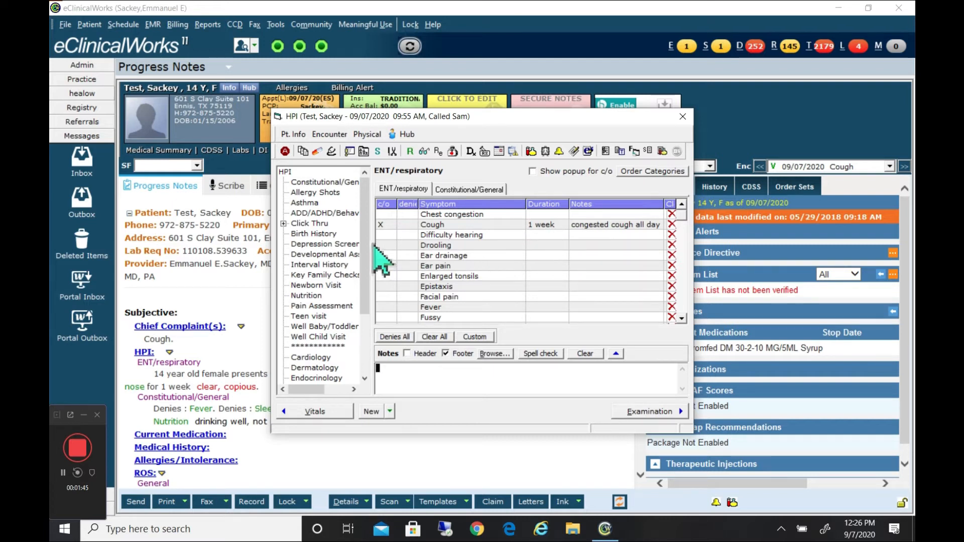
{"action": "left_click", "coordinate": [550, 227]}
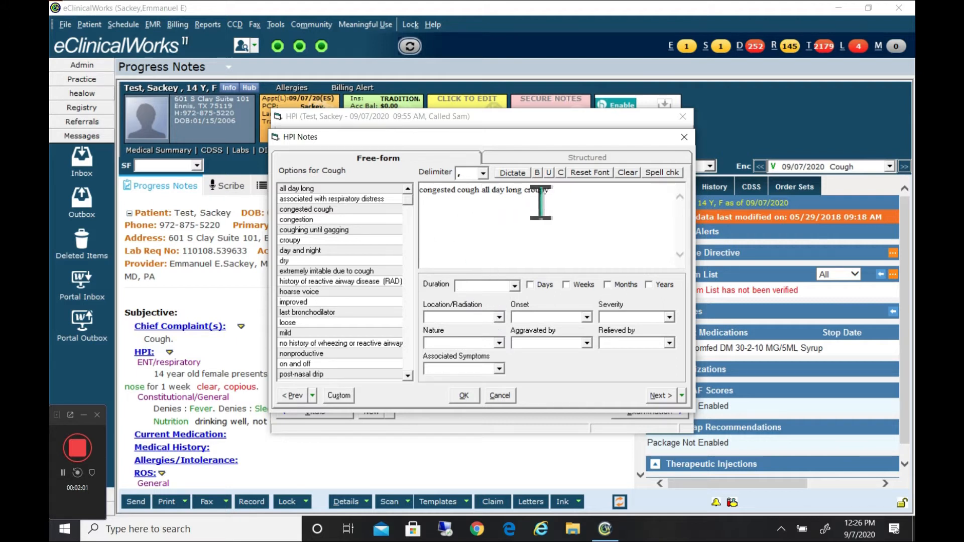
{"action": "left_click", "coordinate": [628, 175]}
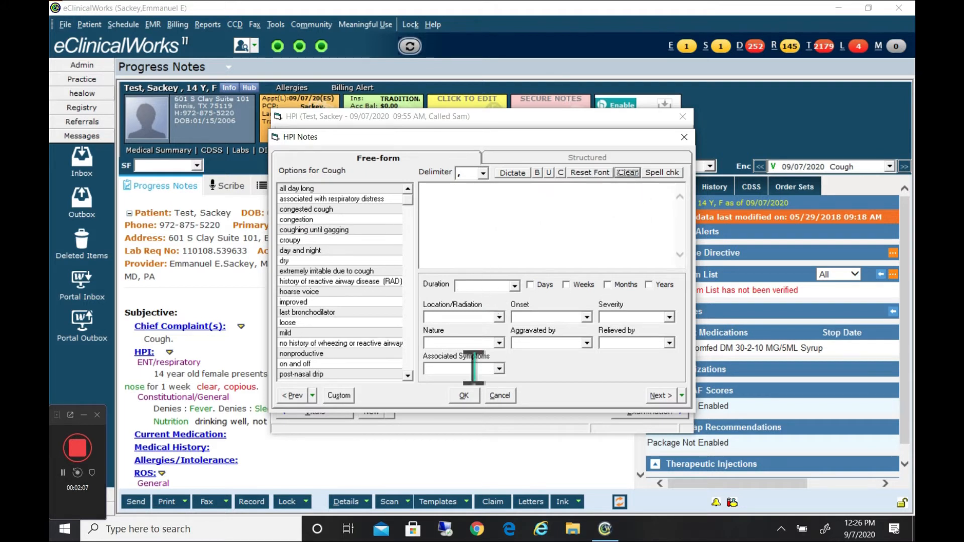
{"action": "left_click", "coordinate": [464, 396]}
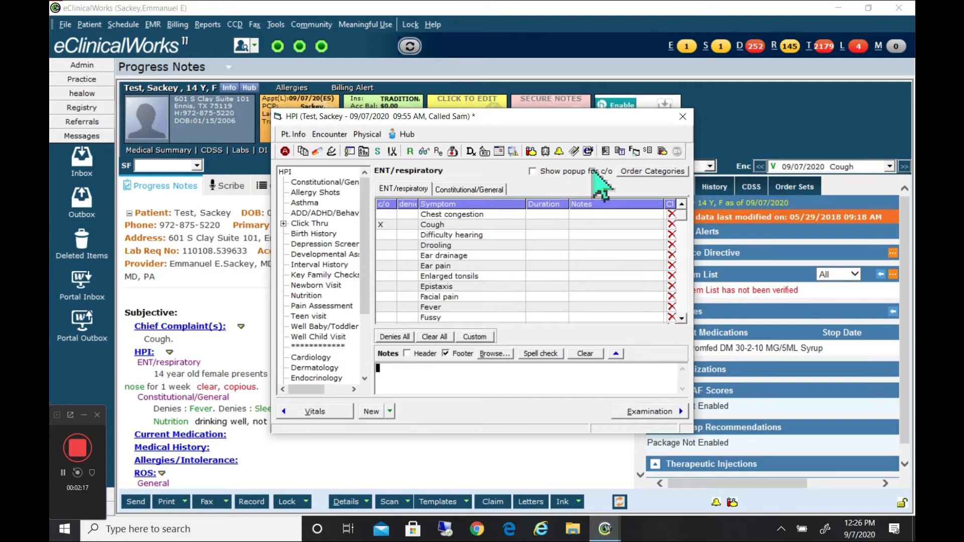
{"action": "left_click", "coordinate": [682, 118]}
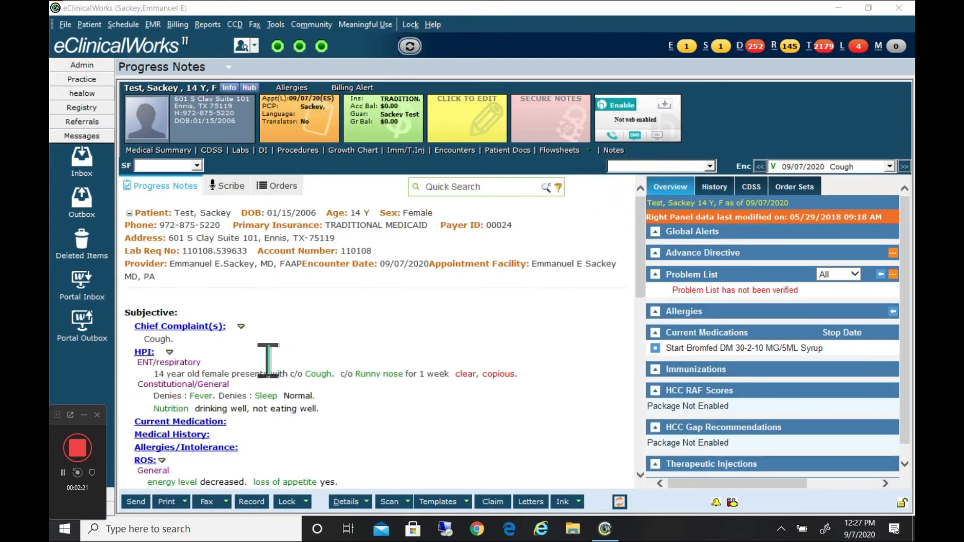
Remove the complaint mark from the Cough symptom in the HPI's ENT/respiratory category and return to the note.
{"action": "left_click", "coordinate": [146, 362]}
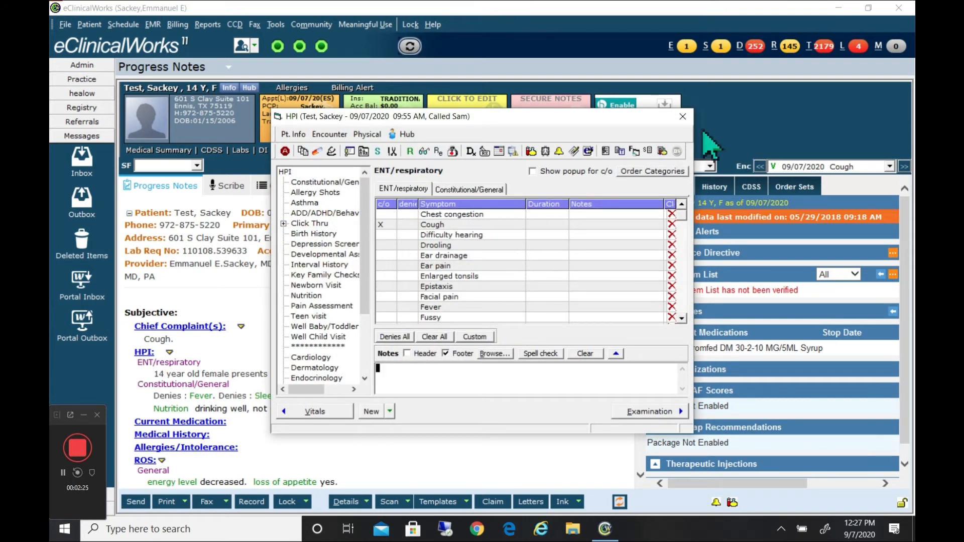
{"action": "left_click", "coordinate": [682, 116]}
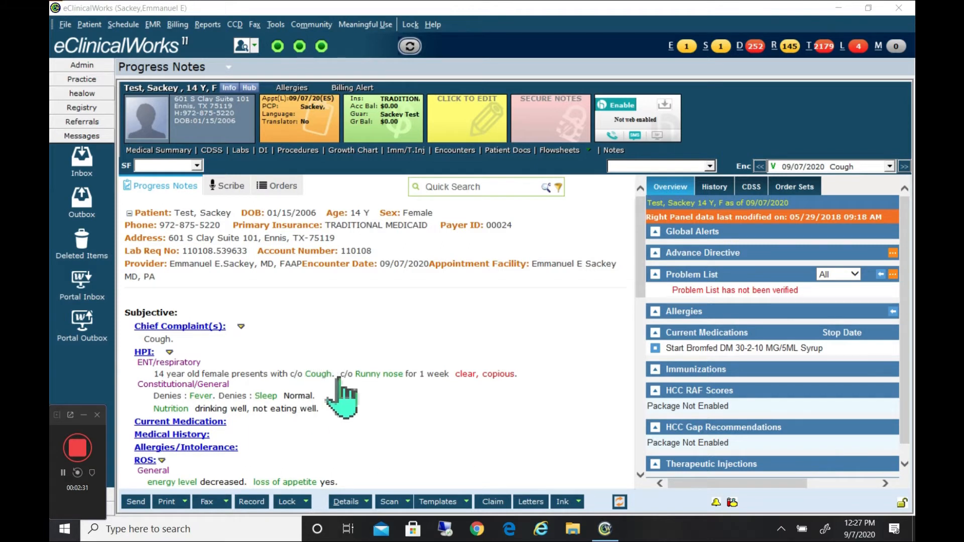
{"action": "left_click", "coordinate": [146, 353]}
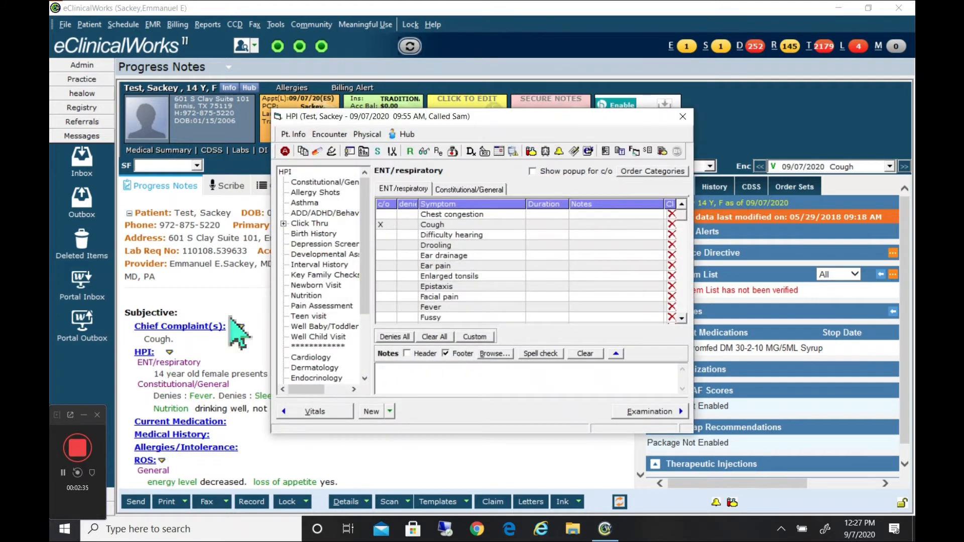
{"action": "left_click", "coordinate": [385, 225]}
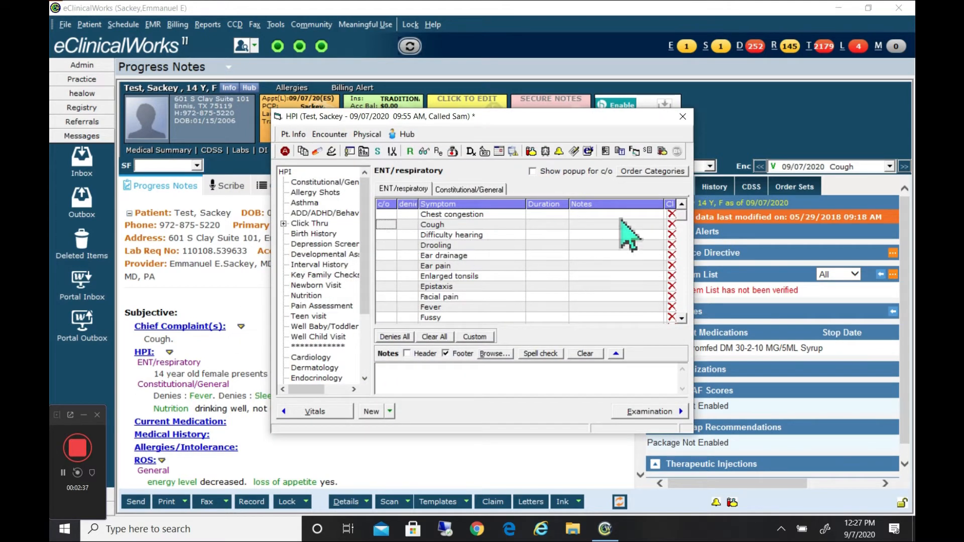
{"action": "left_click", "coordinate": [683, 117]}
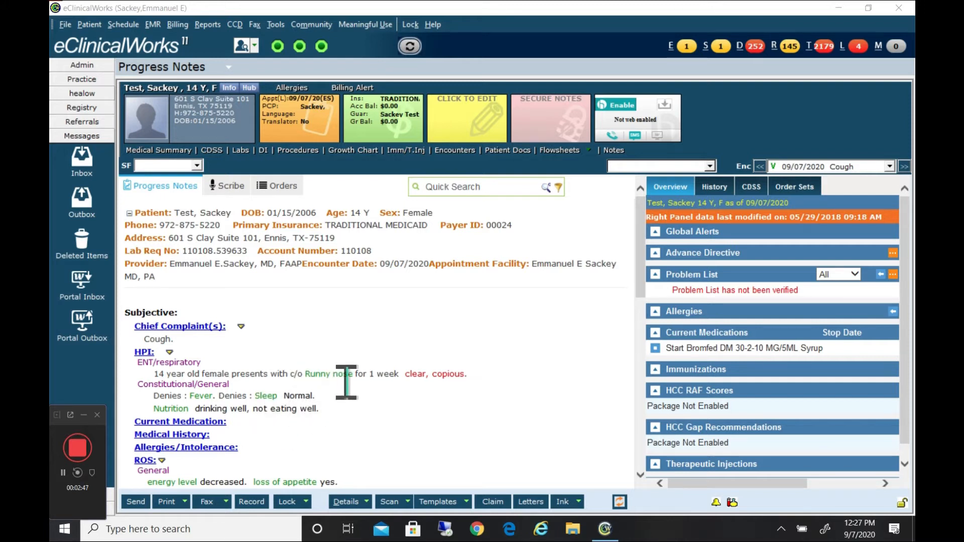
Remove the complaint mark, duration and notes from the Runny nose symptom in the HPI's ENT/respiratory category.
{"action": "left_click", "coordinate": [145, 353]}
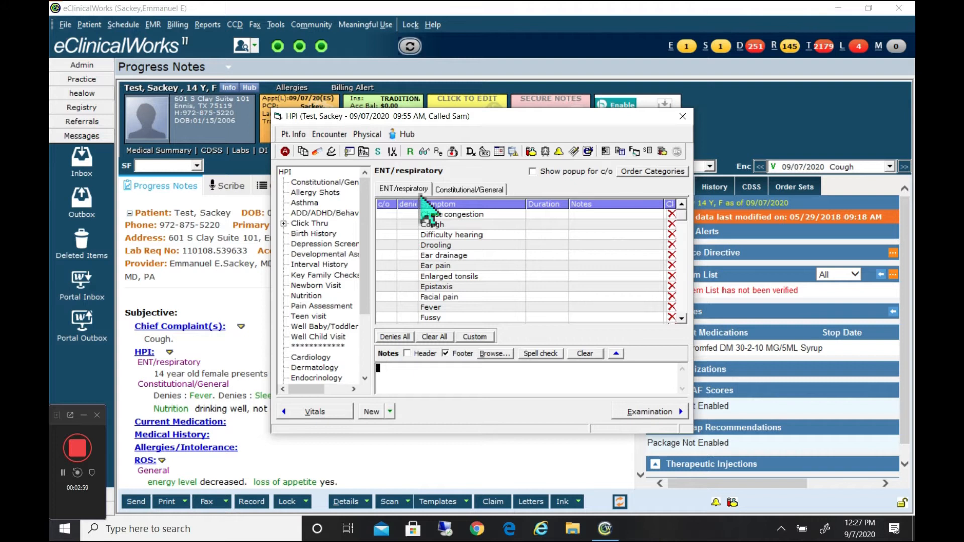
{"action": "left_click", "coordinate": [470, 190]}
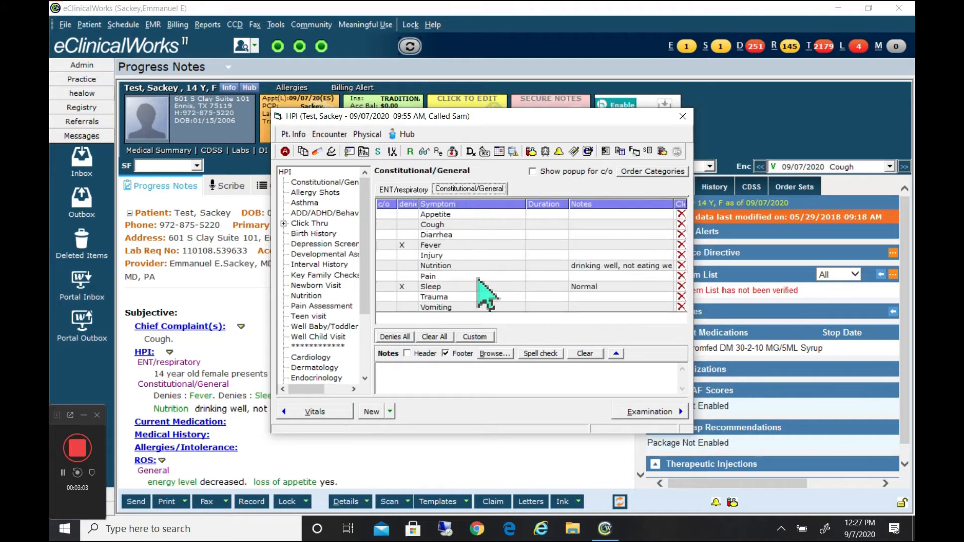
{"action": "left_click", "coordinate": [402, 192]}
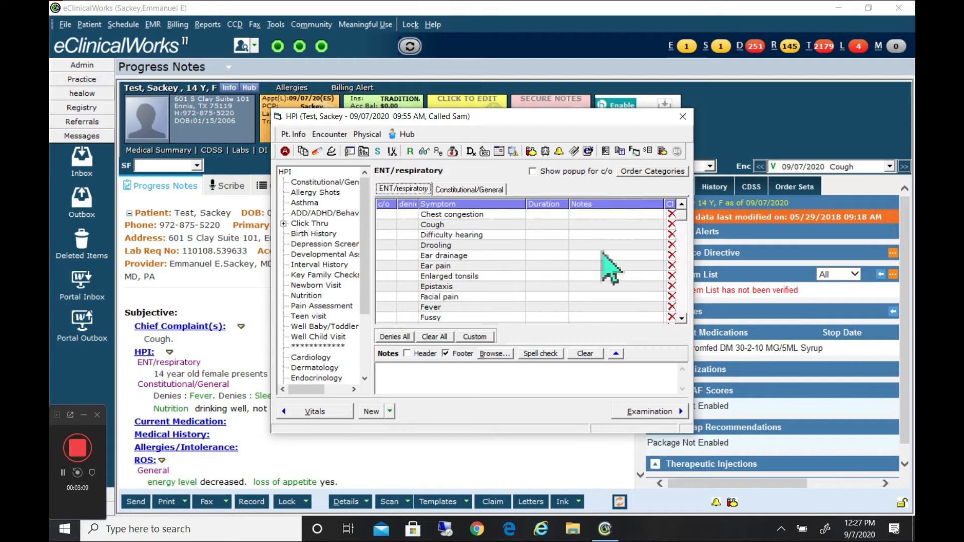
{"action": "left_click_drag", "start_coordinate": [689, 224], "coordinate": [690, 281]}
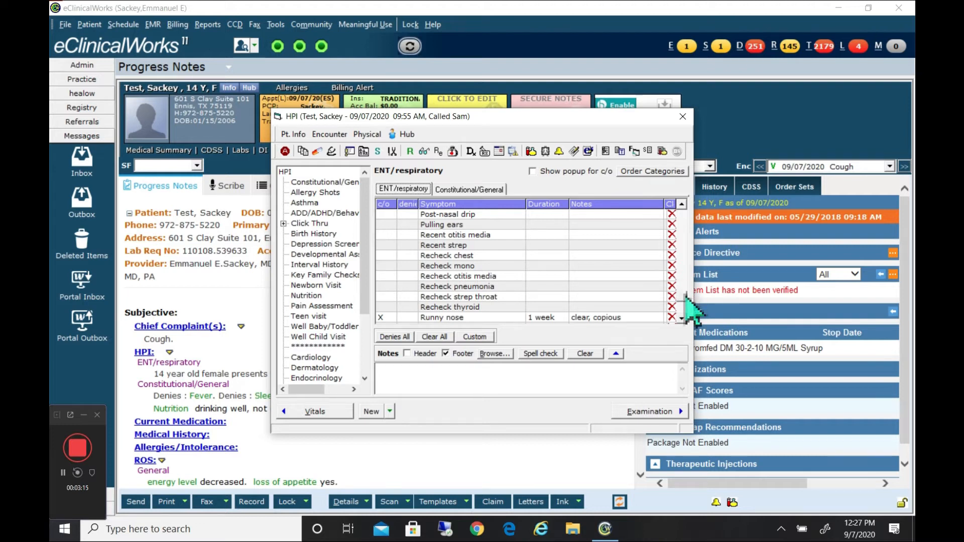
{"action": "scroll", "coordinate": [686, 295], "scroll_direction": "down", "scroll_amount": 3}
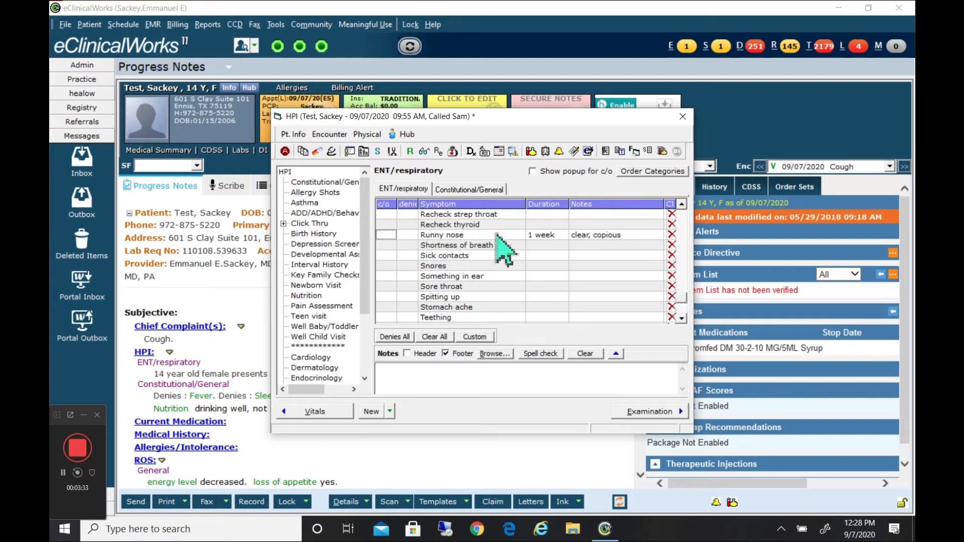
{"action": "left_click", "coordinate": [554, 237]}
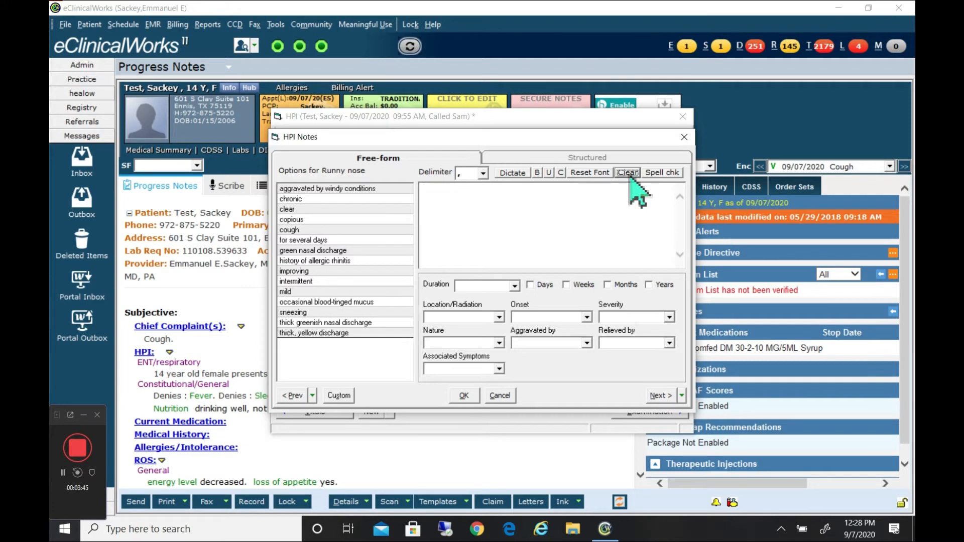
{"action": "left_click", "coordinate": [464, 396]}
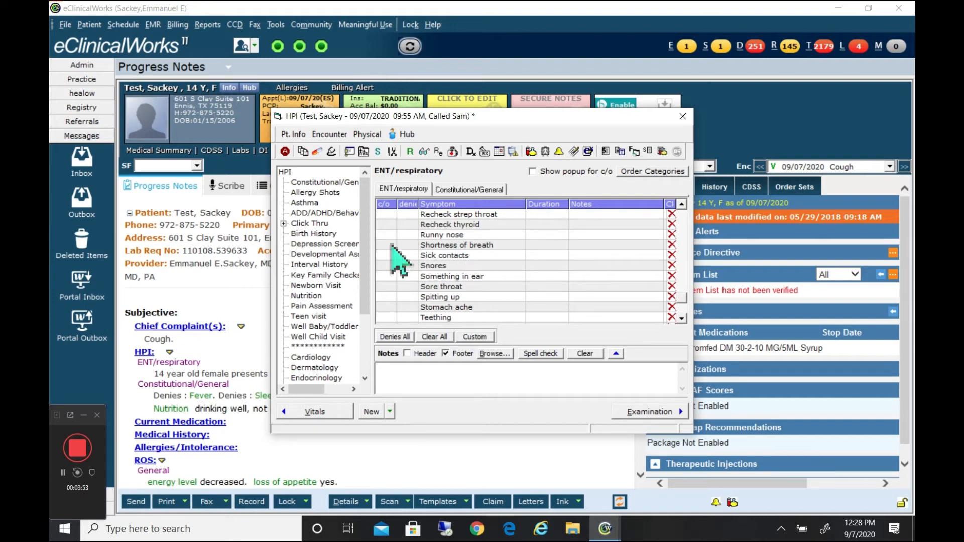
{"action": "left_click", "coordinate": [546, 236]}
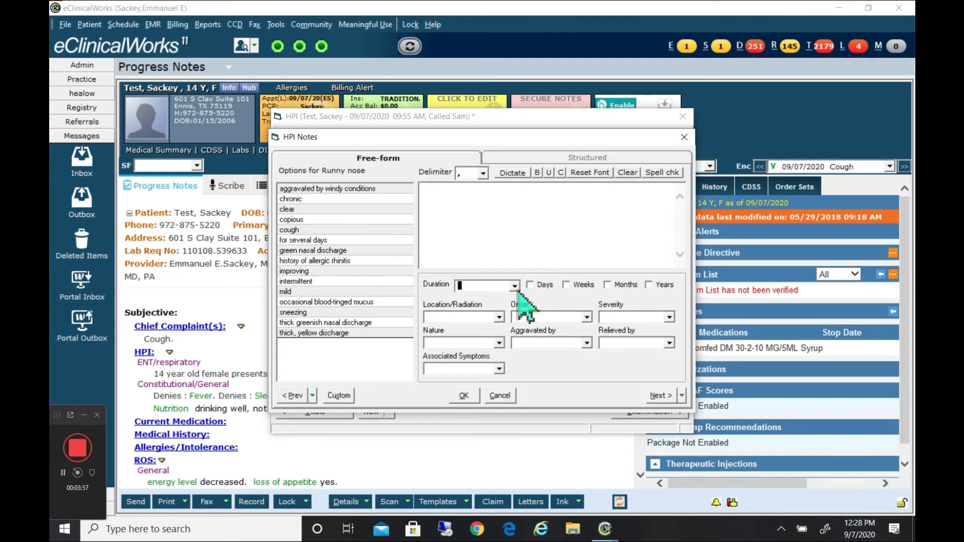
{"action": "left_click", "coordinate": [463, 395]}
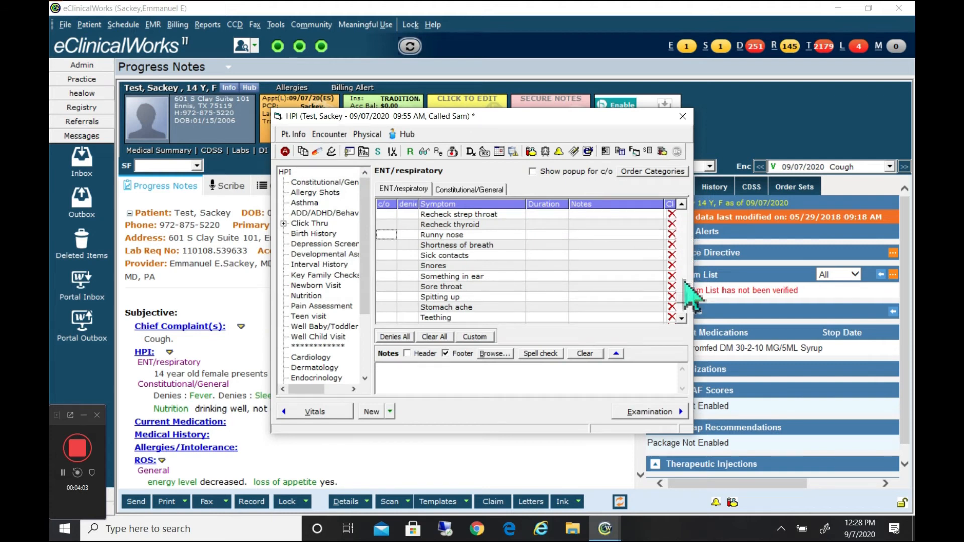
{"action": "scroll", "coordinate": [683, 302], "scroll_direction": "down", "scroll_amount": 1}
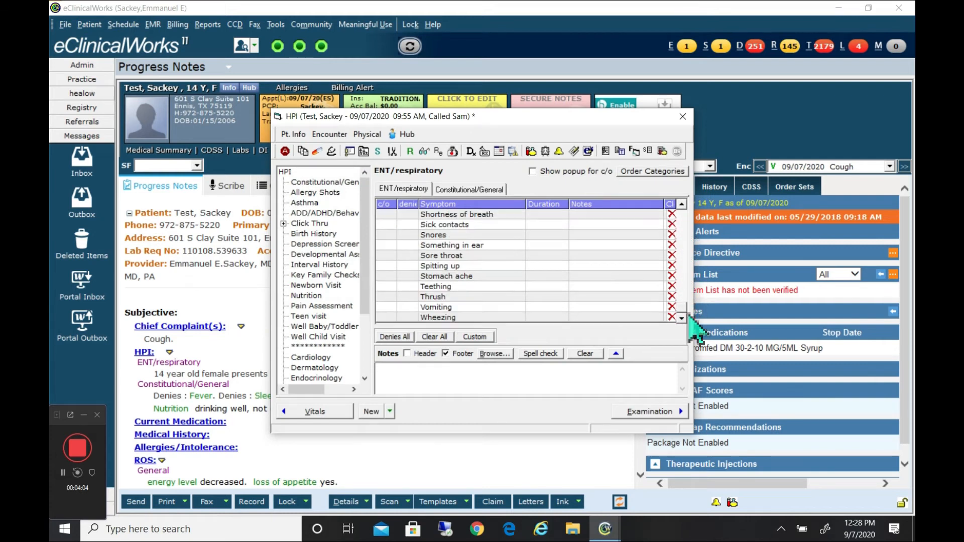
Remove the denies marks from Fever and Sleep in the HPI's Constitutional/General category and clear the Sleep note.
{"action": "left_click", "coordinate": [472, 190]}
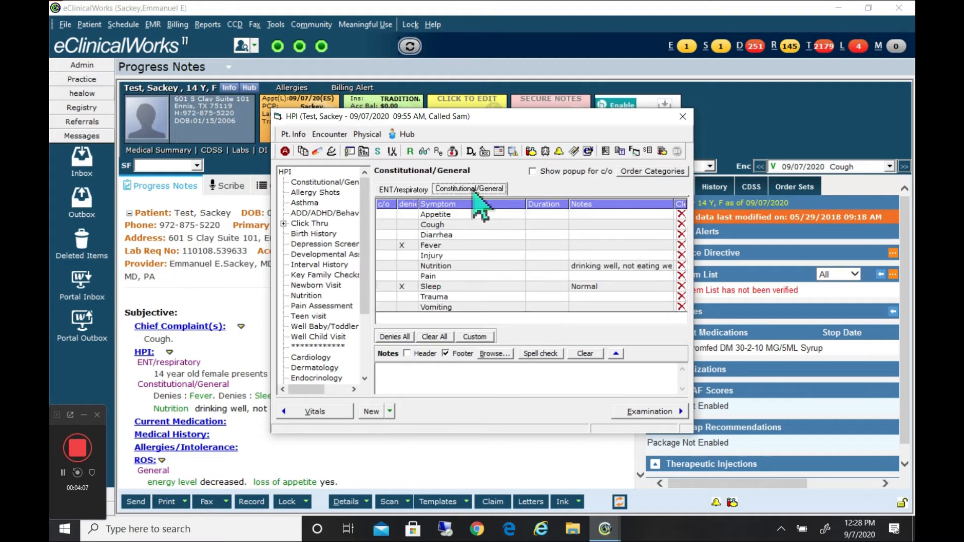
{"action": "left_click", "coordinate": [403, 247]}
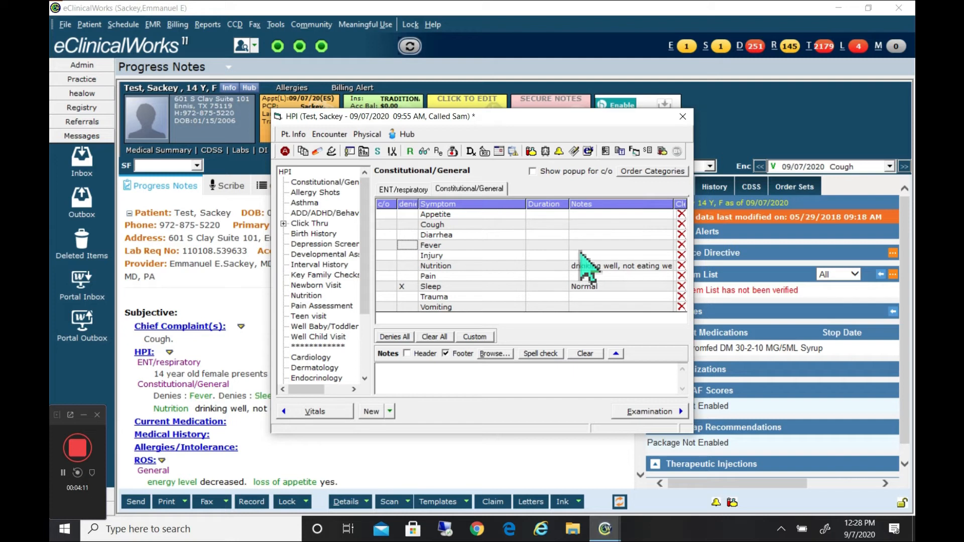
{"action": "left_click", "coordinate": [403, 286]}
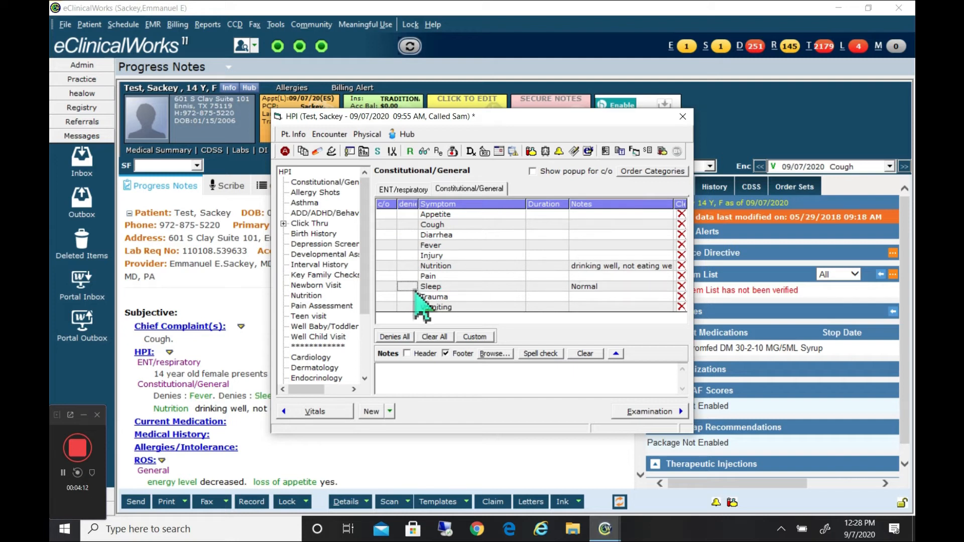
{"action": "left_click", "coordinate": [593, 290]}
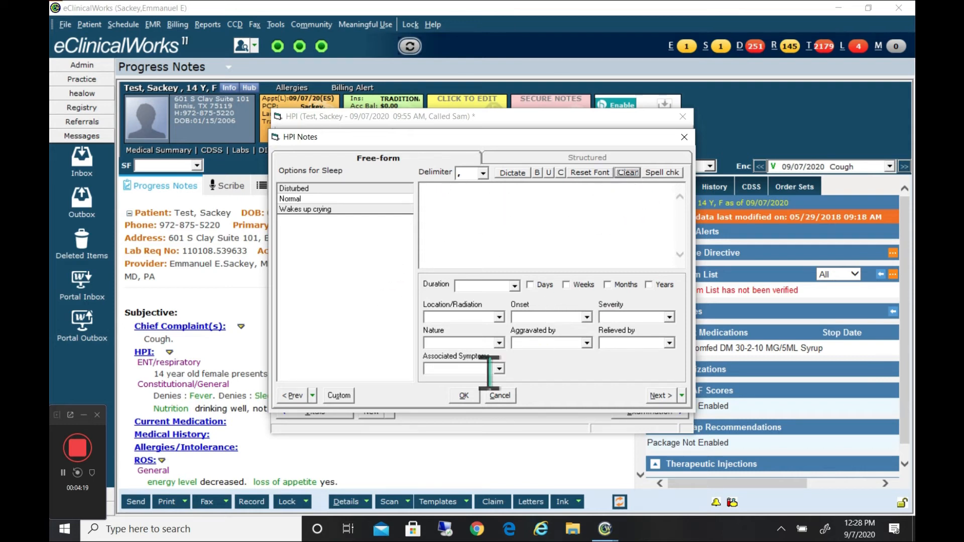
{"action": "left_click", "coordinate": [464, 395]}
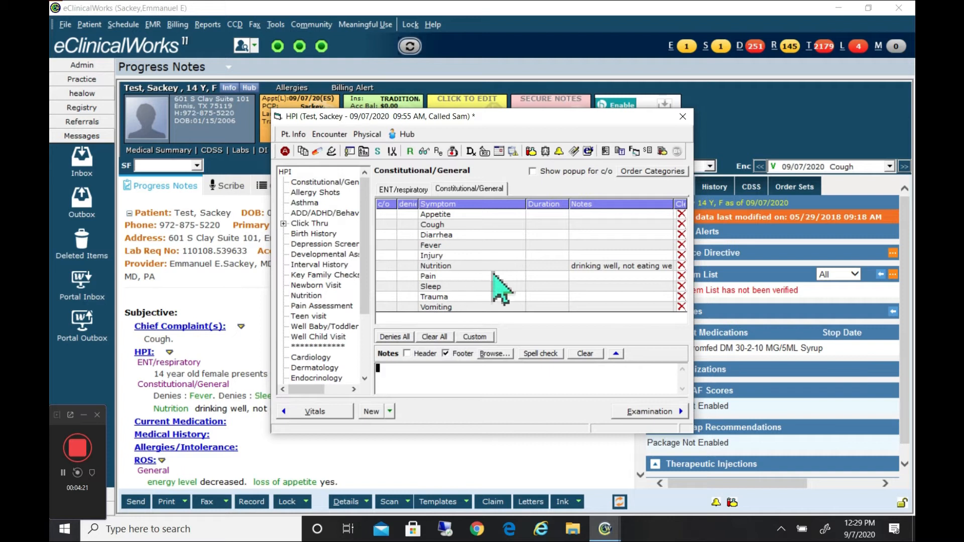
Clear the notes of the Nutrition symptom in the HPI's Constitutional/General category.
{"action": "left_click", "coordinate": [609, 270]}
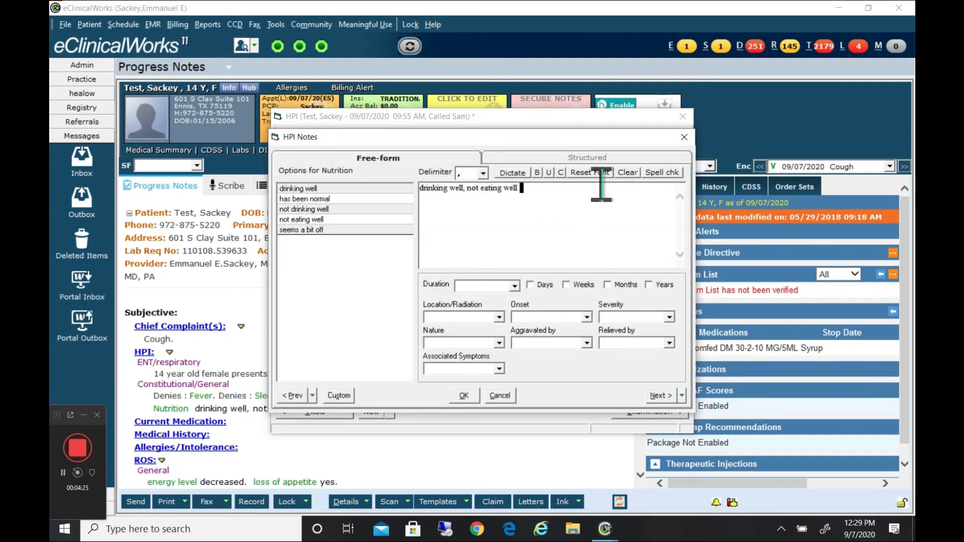
{"action": "left_click", "coordinate": [627, 172]}
{"action": "left_click", "coordinate": [465, 396]}
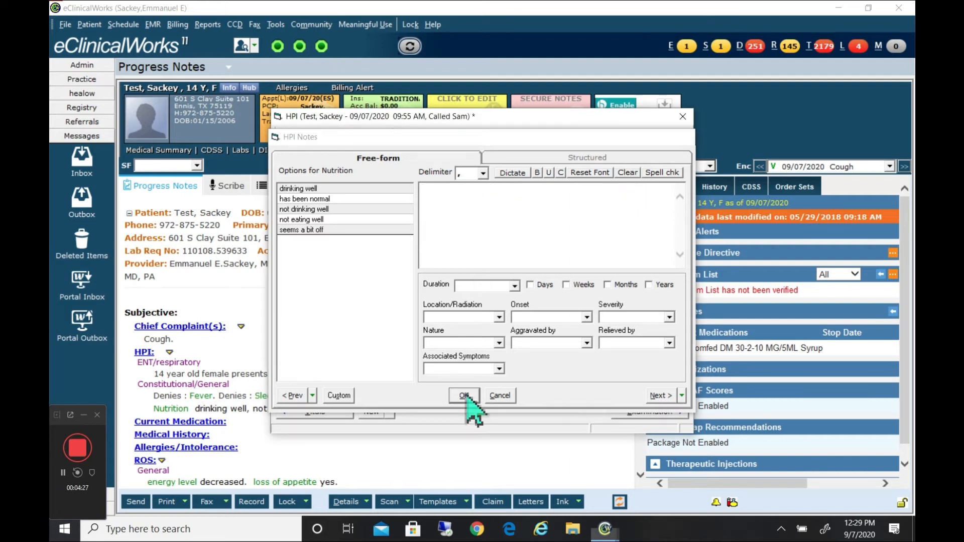
Leave the HPI, clear the General category in the Review of Systems, and return to the note.
{"action": "left_click", "coordinate": [683, 117]}
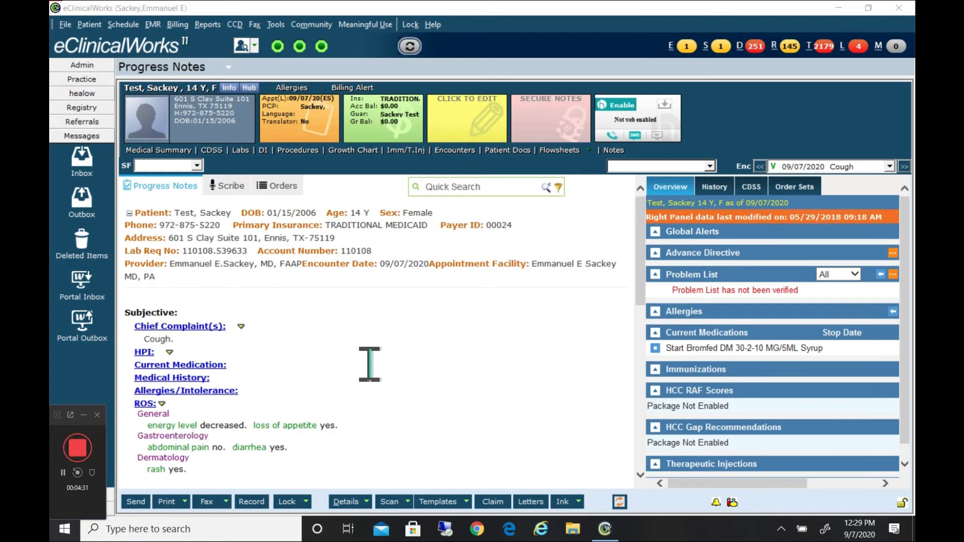
{"action": "left_click", "coordinate": [146, 413]}
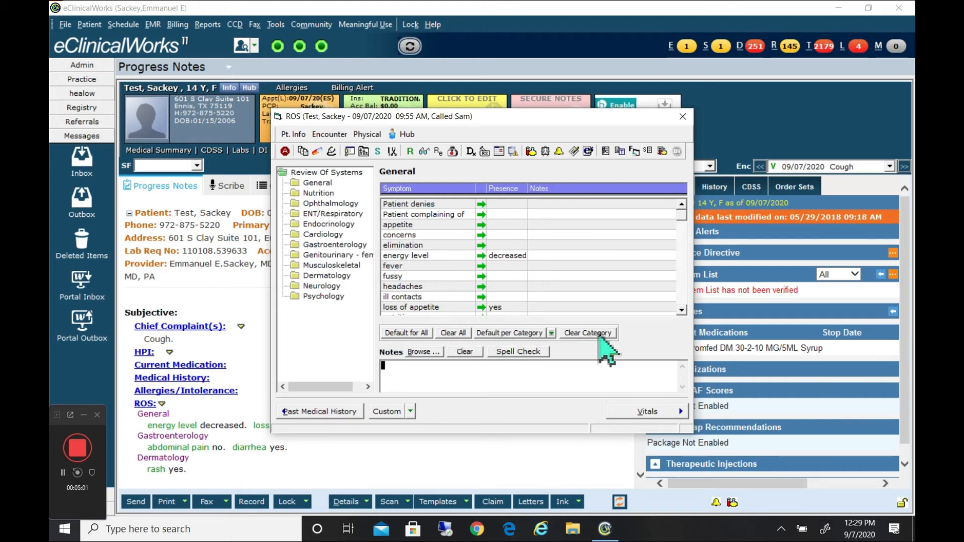
{"action": "left_click", "coordinate": [606, 350]}
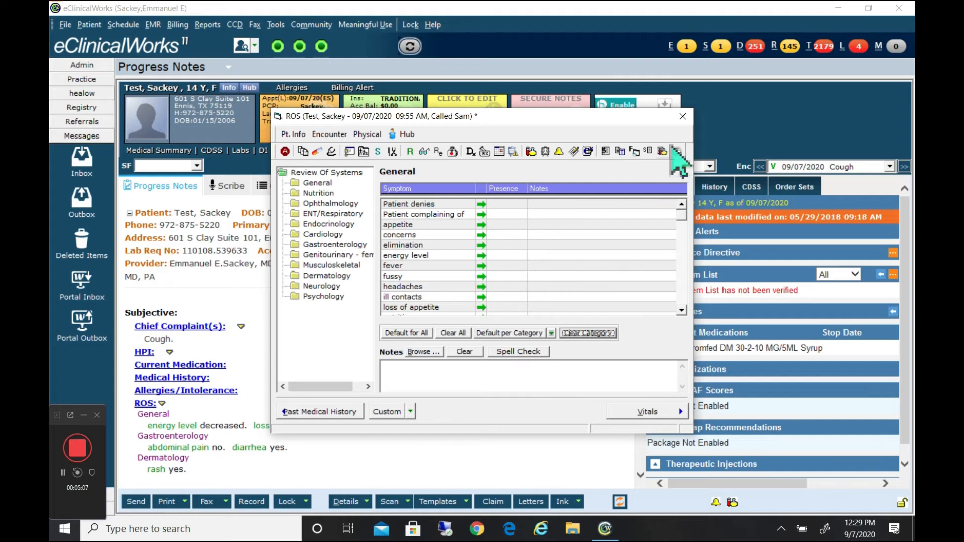
{"action": "left_click", "coordinate": [683, 117]}
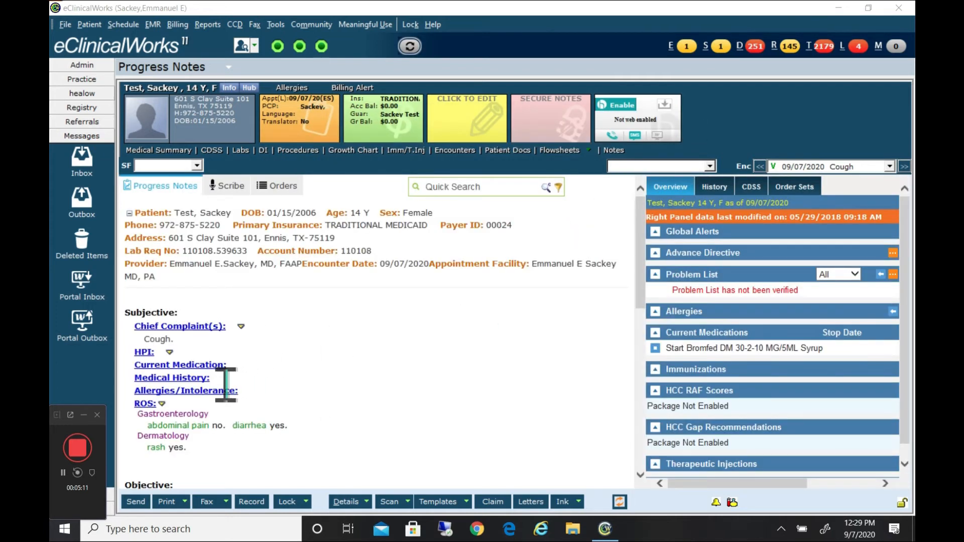
Clear all remaining Review of Systems data across every category and return to the note.
{"action": "scroll", "coordinate": [226, 384], "scroll_direction": "down", "scroll_amount": 1}
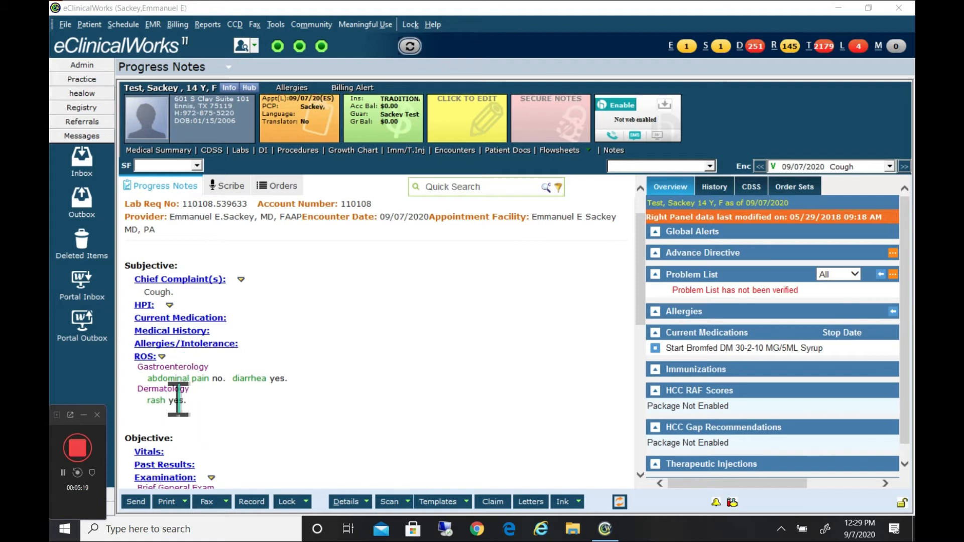
{"action": "left_click", "coordinate": [150, 371]}
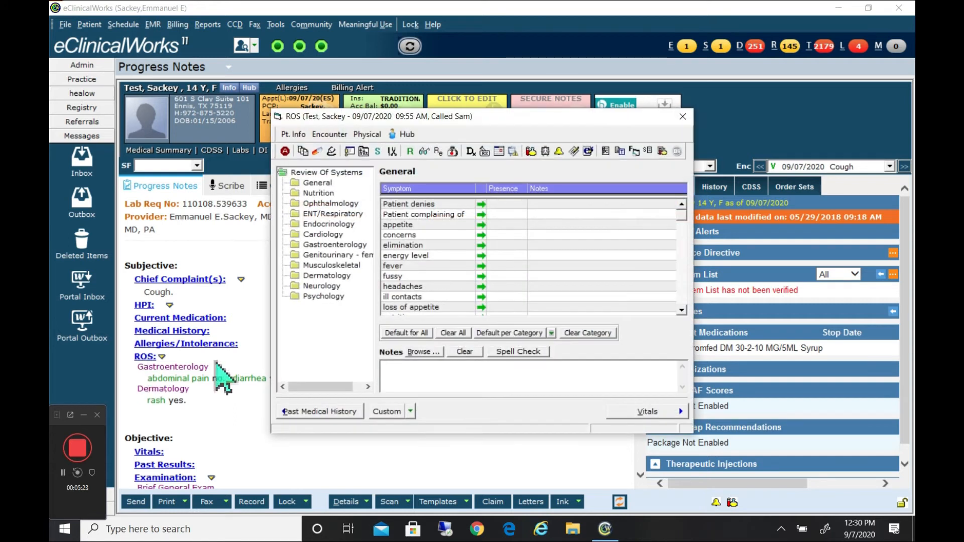
{"action": "left_click", "coordinate": [453, 334]}
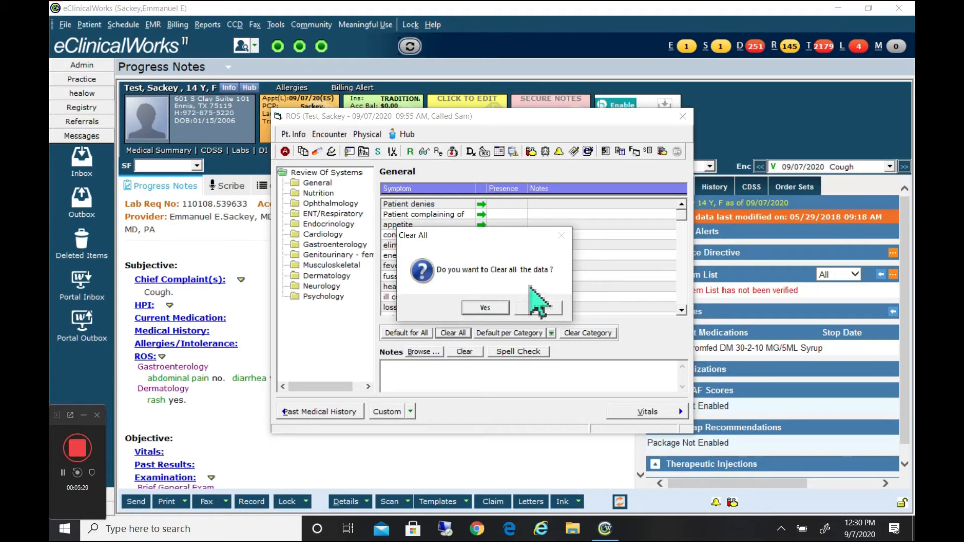
{"action": "left_click", "coordinate": [486, 308]}
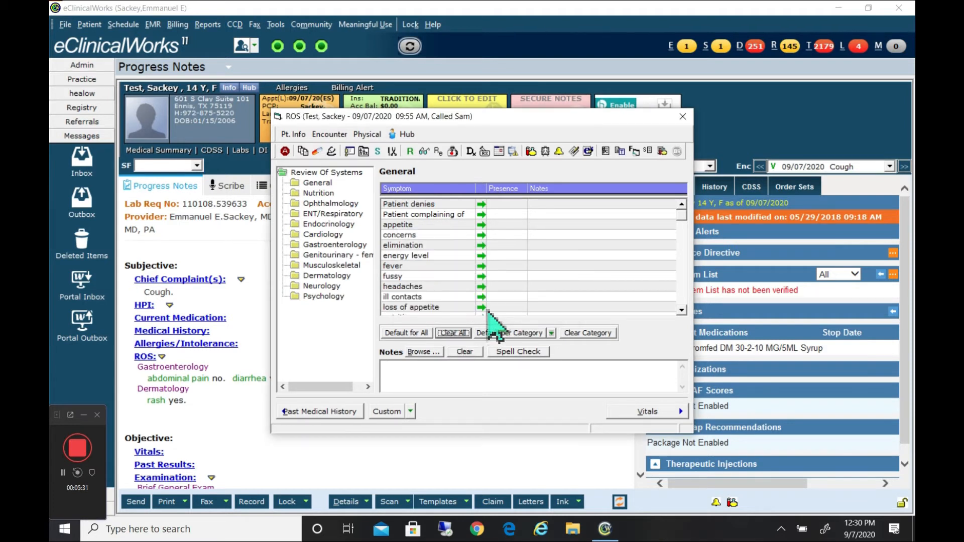
{"action": "left_click", "coordinate": [683, 119]}
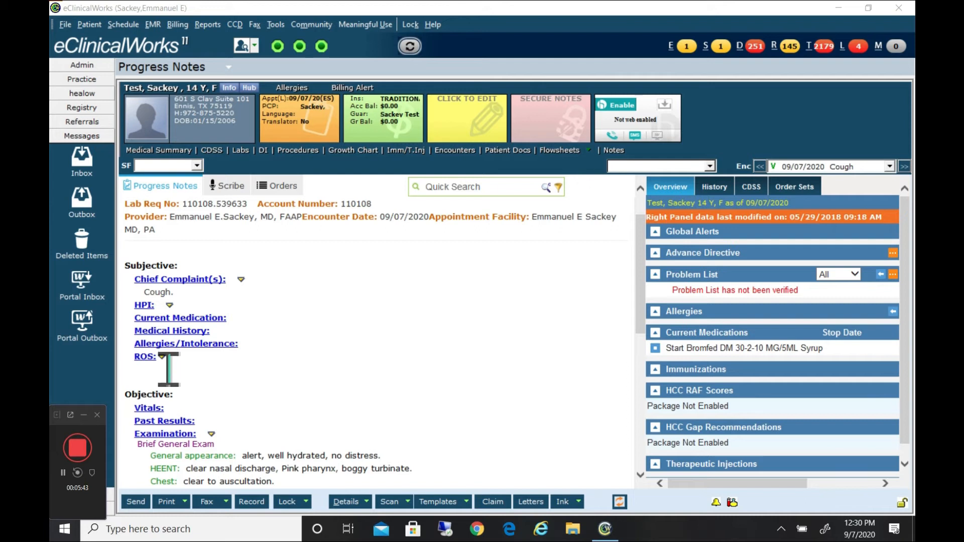
Clear the General appearance observation in the Examination's Brief General Exam.
{"action": "scroll", "coordinate": [205, 399], "scroll_direction": "down", "scroll_amount": 3}
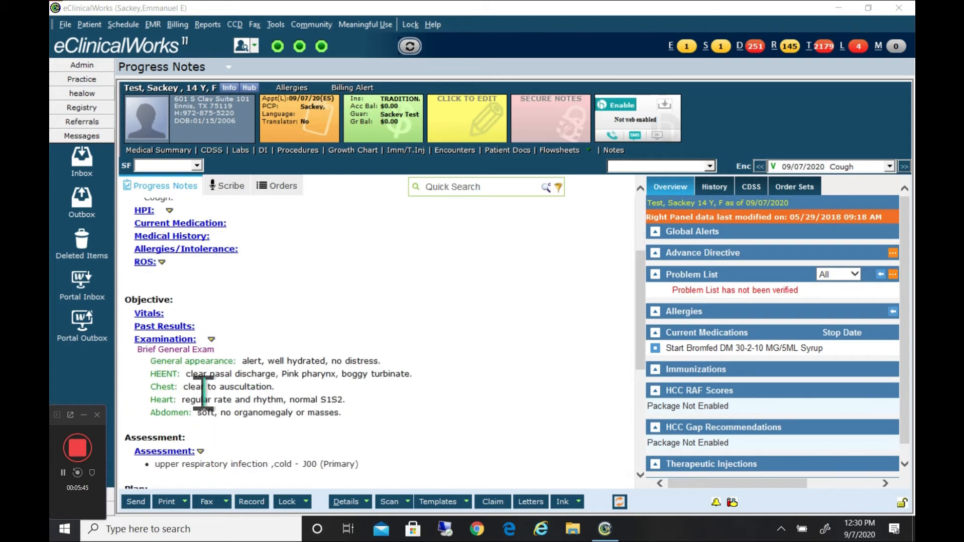
{"action": "left_click", "coordinate": [173, 349]}
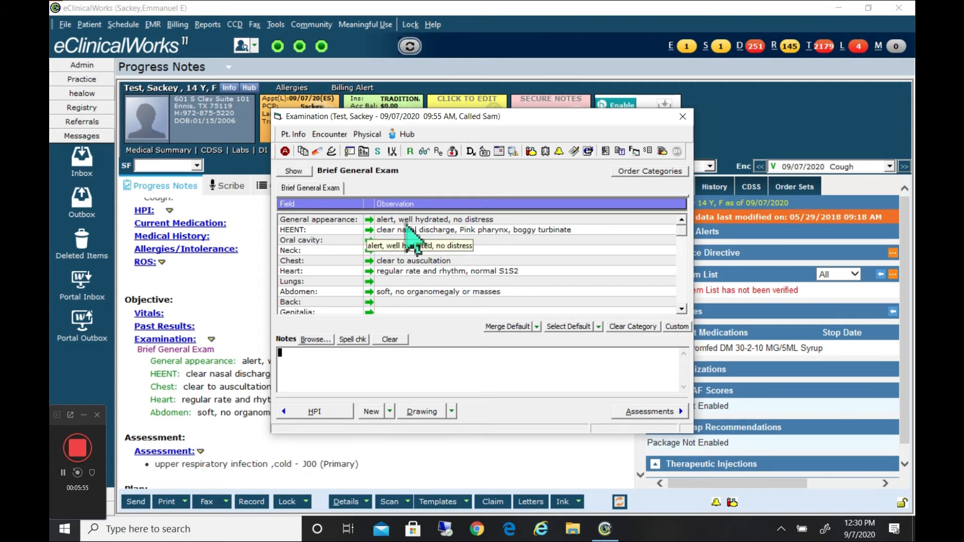
{"action": "double_click", "coordinate": [479, 220]}
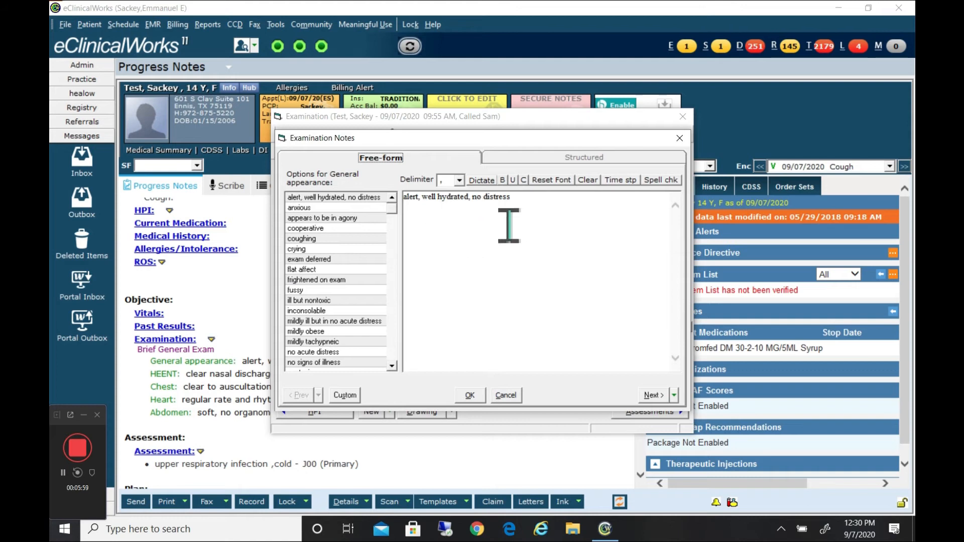
{"action": "left_click", "coordinate": [588, 181]}
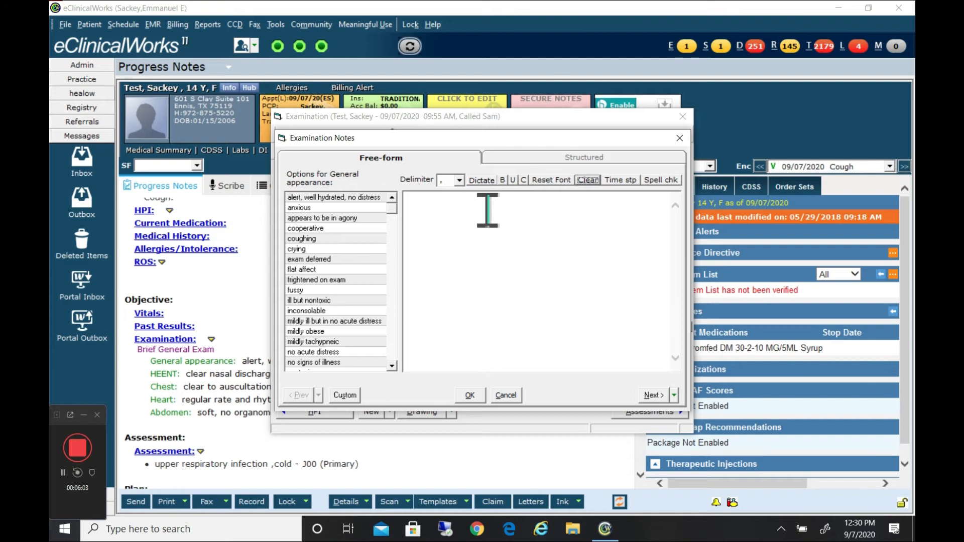
{"action": "left_click", "coordinate": [470, 396]}
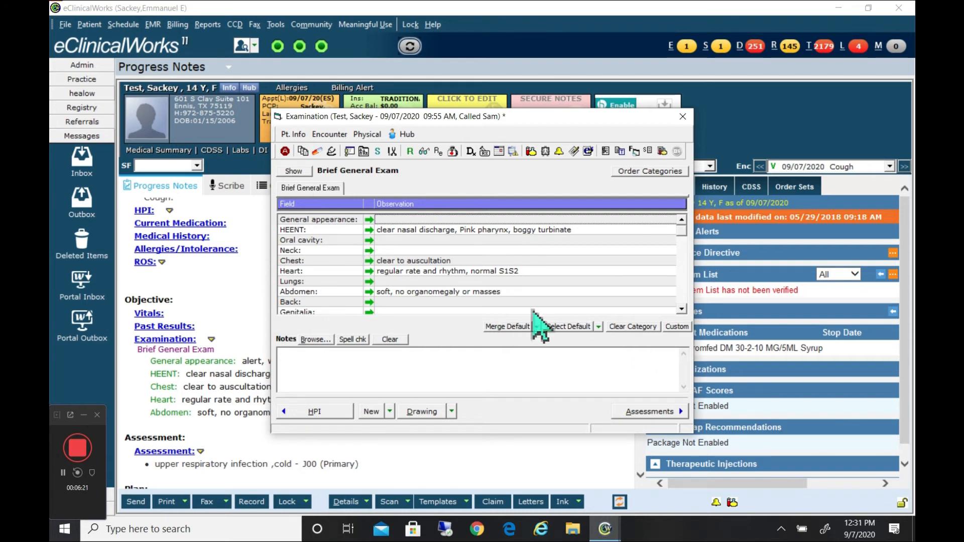
Clear the entire Brief General Exam category, including attached documents, and return to the note.
{"action": "left_click", "coordinate": [632, 328]}
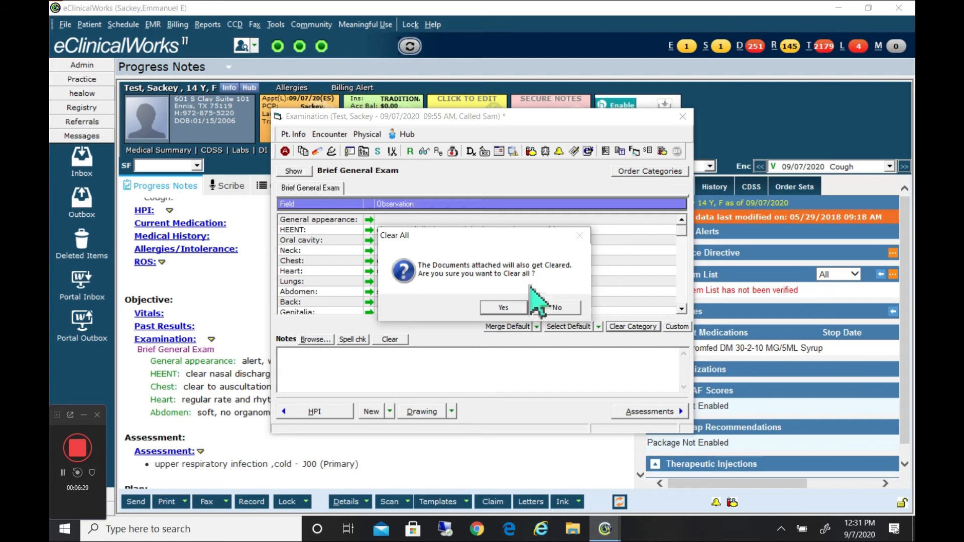
{"action": "left_click", "coordinate": [510, 311]}
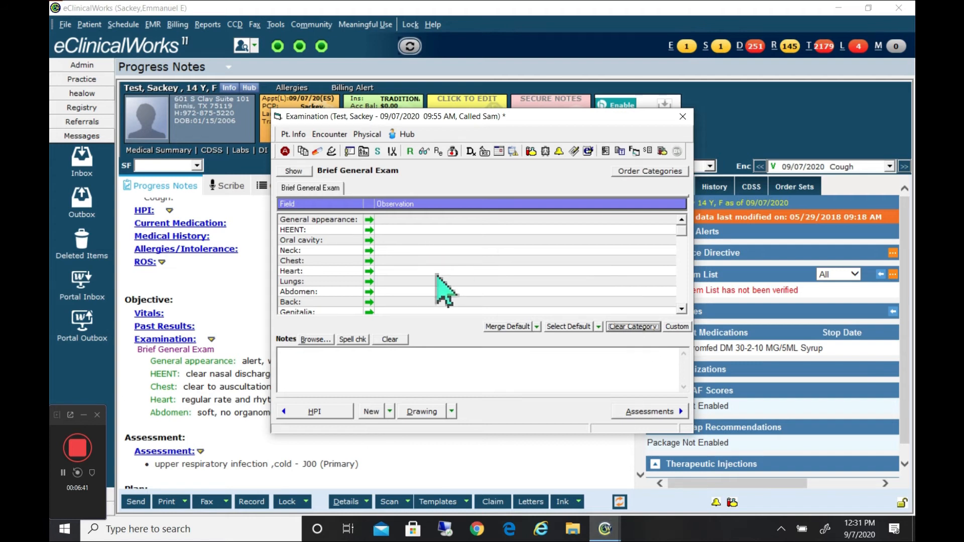
{"action": "left_click", "coordinate": [683, 117]}
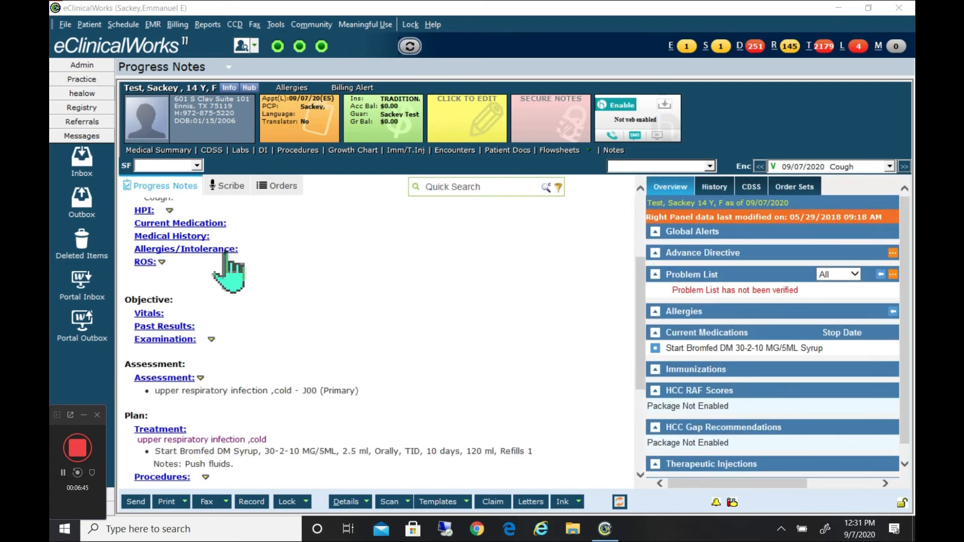
Remove the J00 upper respiratory infection diagnosis from the selected assessments and return to the note.
{"action": "left_click", "coordinate": [170, 379]}
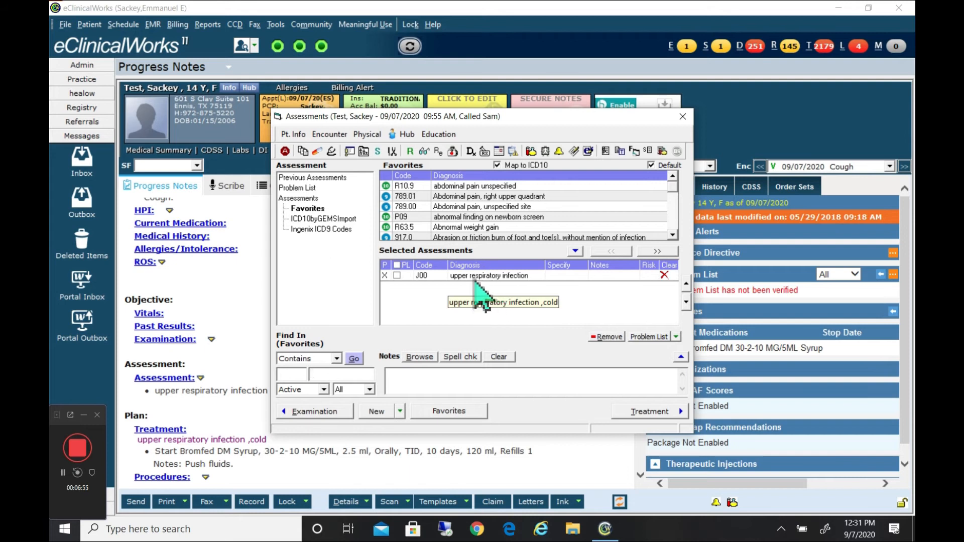
{"action": "left_click", "coordinate": [475, 276]}
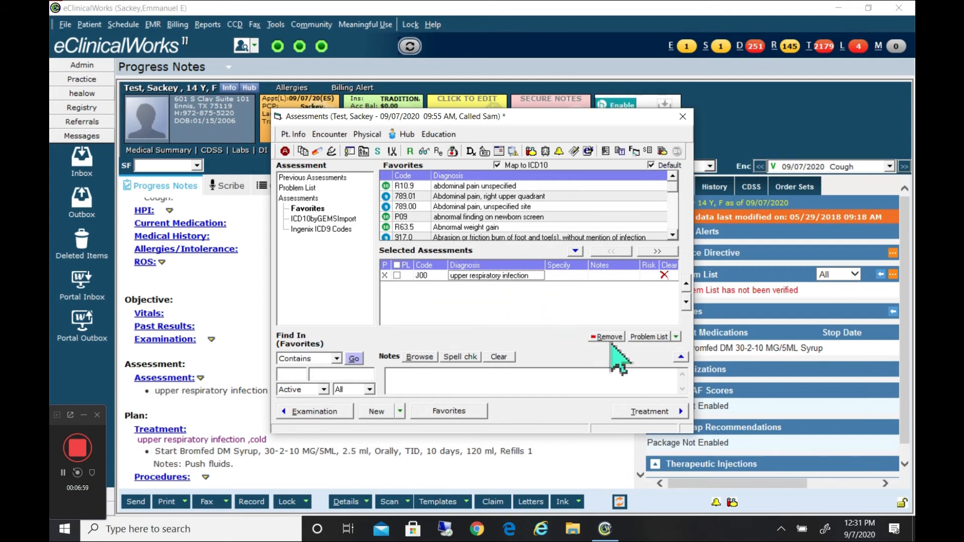
{"action": "left_click", "coordinate": [611, 338]}
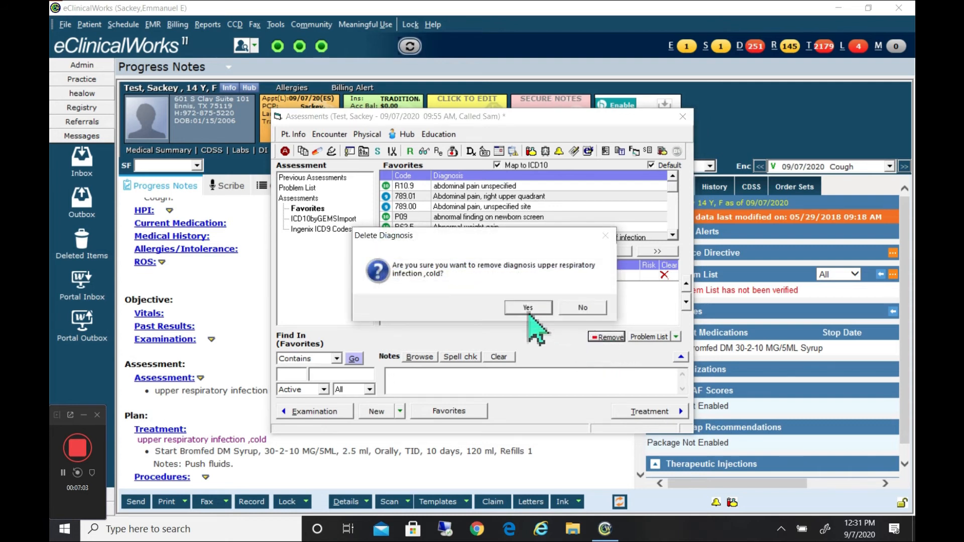
{"action": "left_click", "coordinate": [529, 308]}
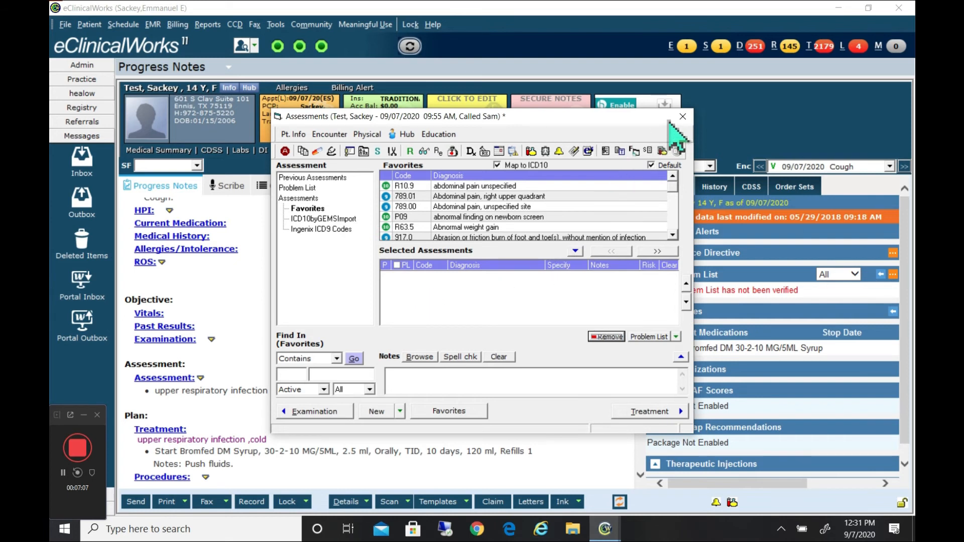
{"action": "left_click", "coordinate": [683, 116]}
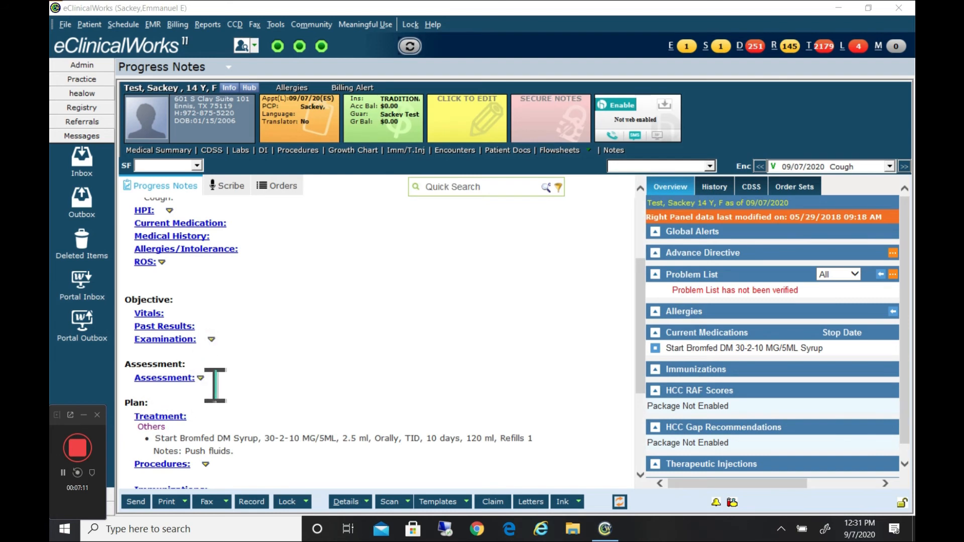
Delete the Bromfed DM prescription from the note's Treatment section.
{"action": "left_click_drag", "start_coordinate": [648, 355], "coordinate": [649, 408]}
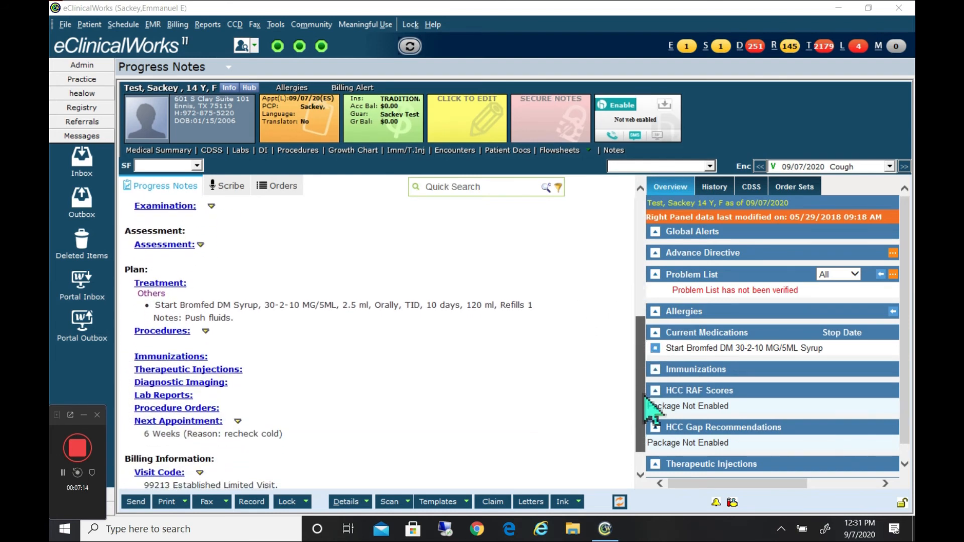
{"action": "left_click", "coordinate": [179, 285]}
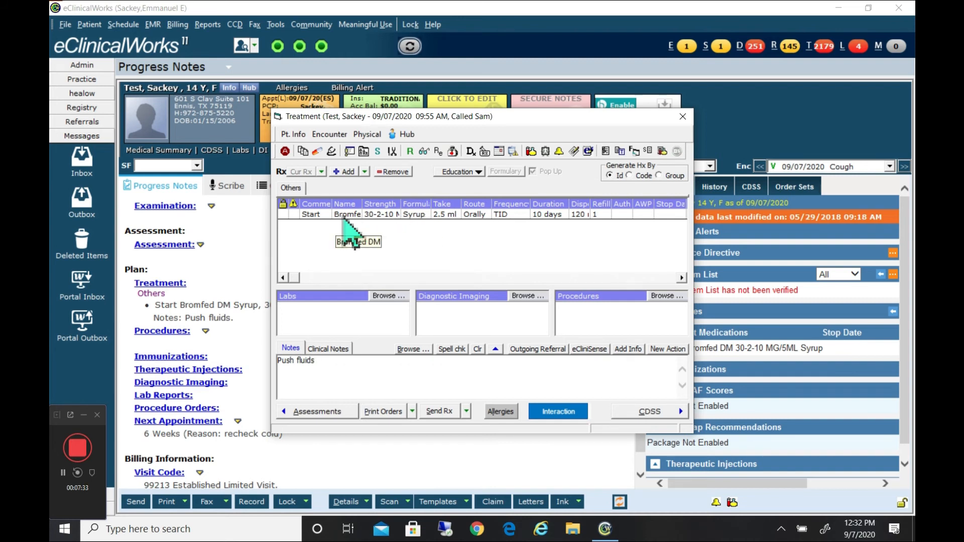
{"action": "left_click", "coordinate": [344, 215]}
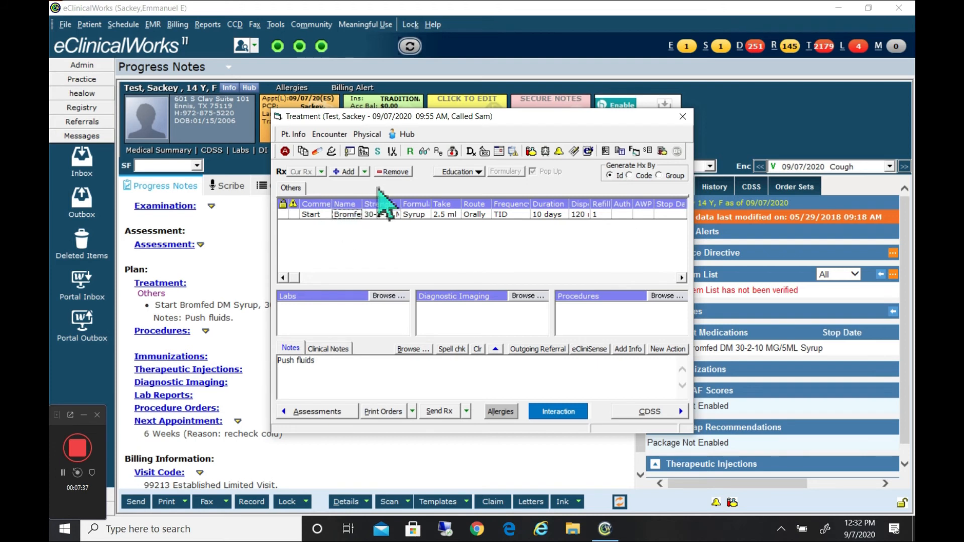
{"action": "left_click", "coordinate": [394, 173]}
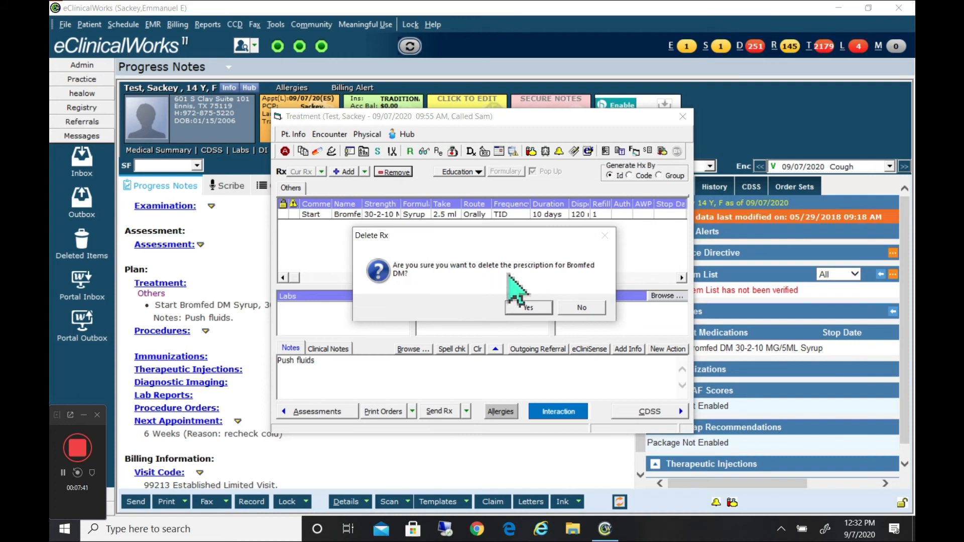
{"action": "left_click", "coordinate": [531, 305]}
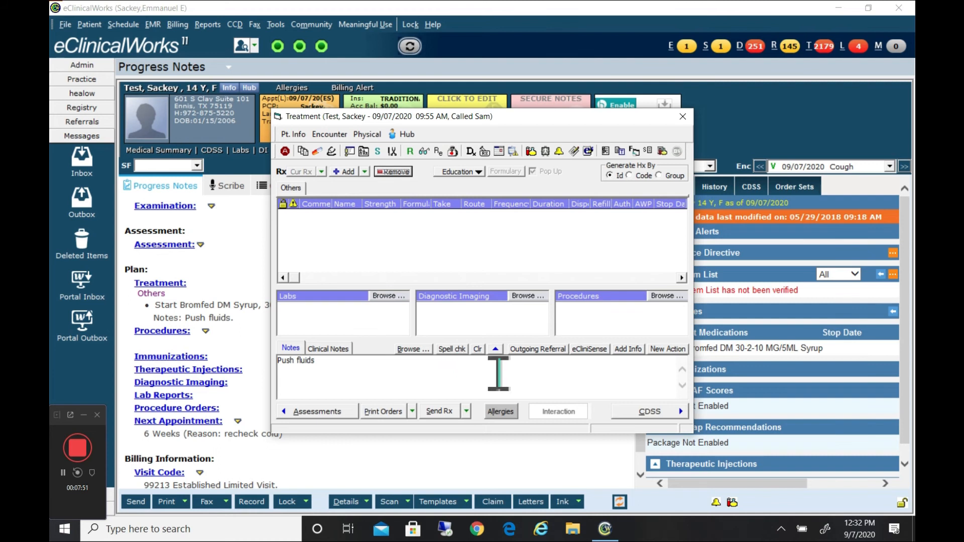
Clear the "Push fluids" treatment notes and return to the note.
{"action": "left_click", "coordinate": [481, 354]}
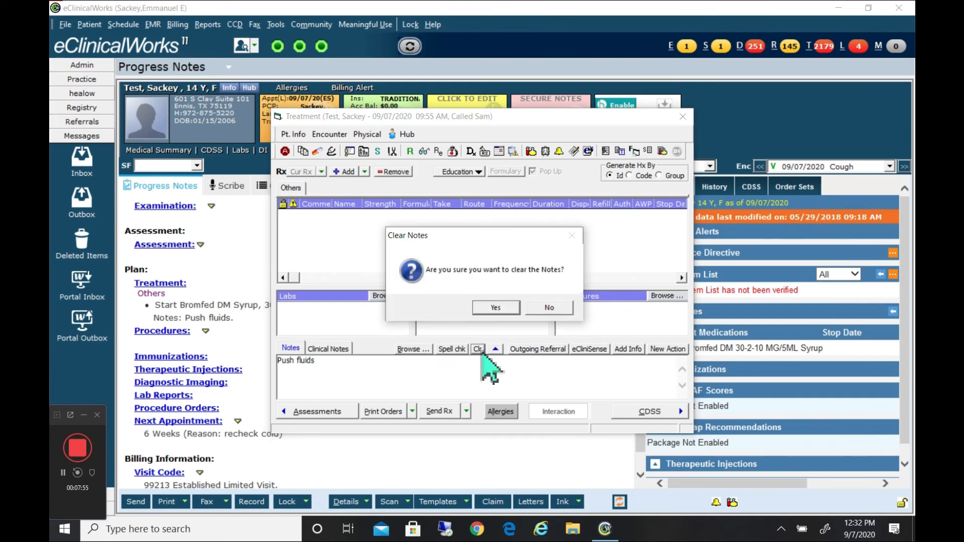
{"action": "left_click", "coordinate": [496, 308]}
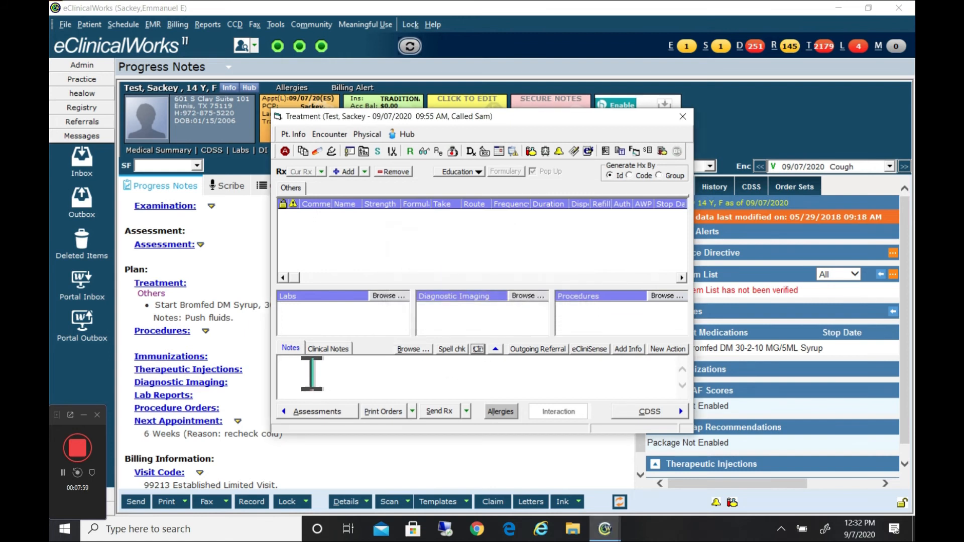
{"action": "left_click", "coordinate": [682, 116]}
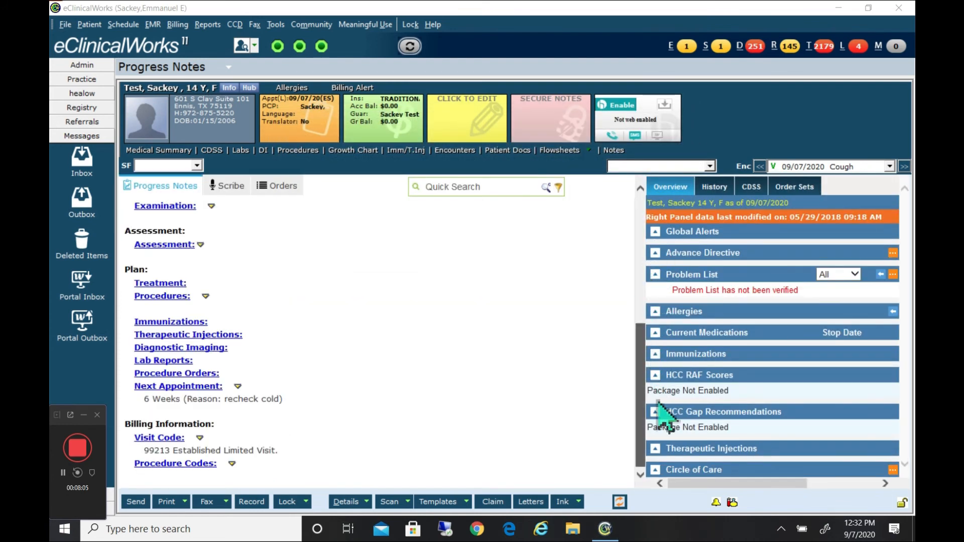
Open the Next Appointment details in Billing and clear both the follow-up interval and its reason.
{"action": "left_click", "coordinate": [186, 389]}
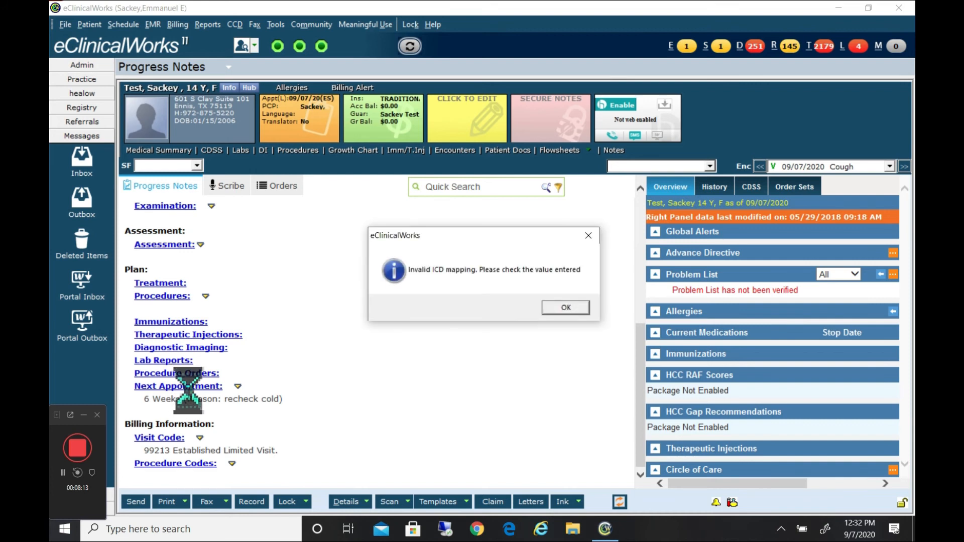
{"action": "left_click", "coordinate": [569, 311]}
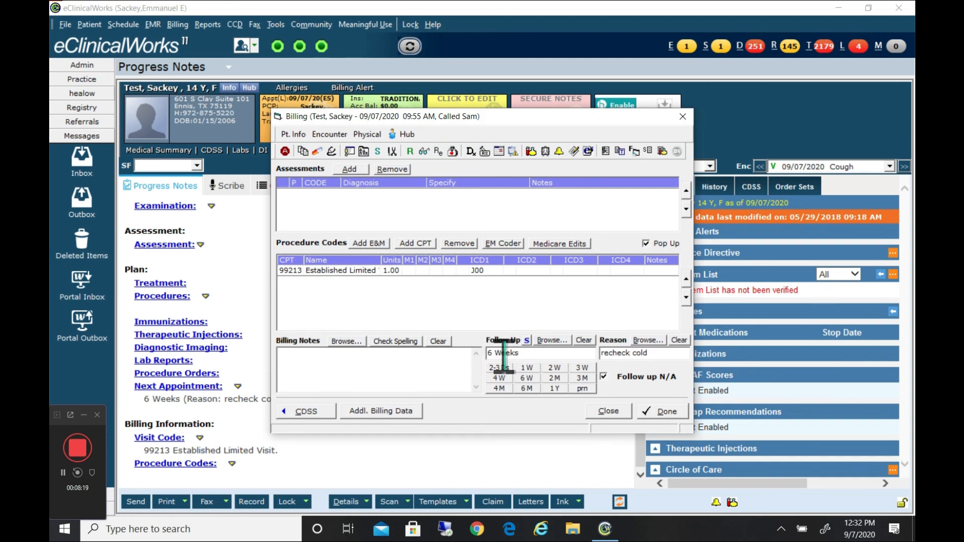
{"action": "left_click", "coordinate": [585, 341]}
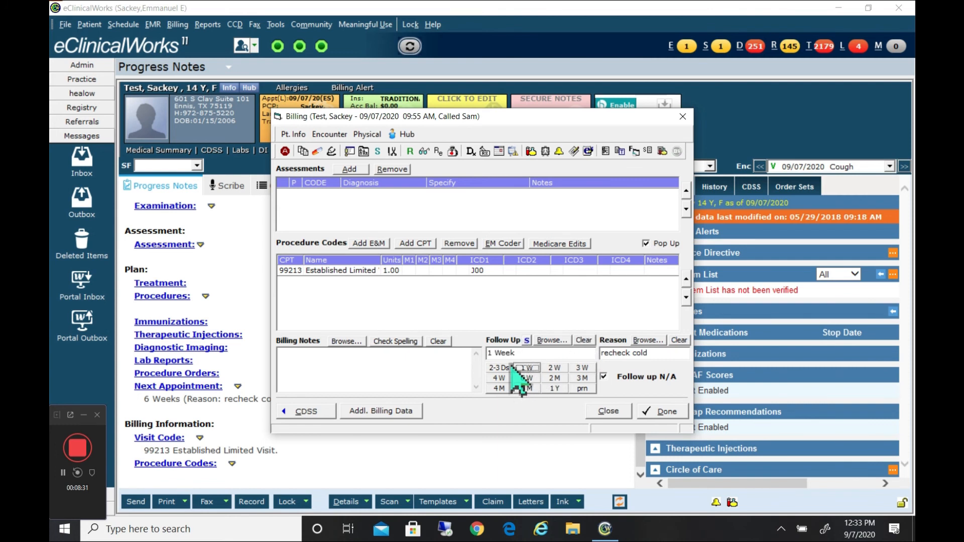
{"action": "left_click", "coordinate": [583, 343]}
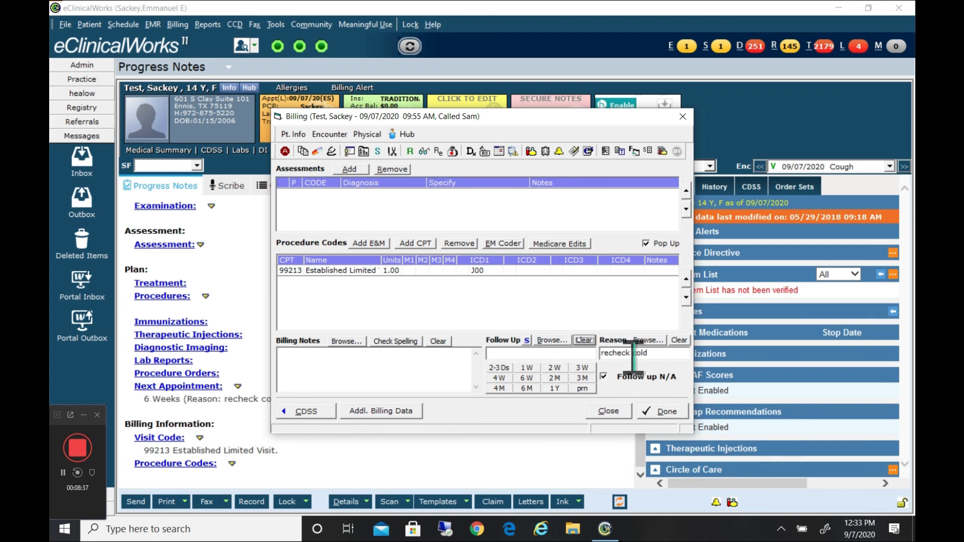
{"action": "left_click", "coordinate": [680, 341]}
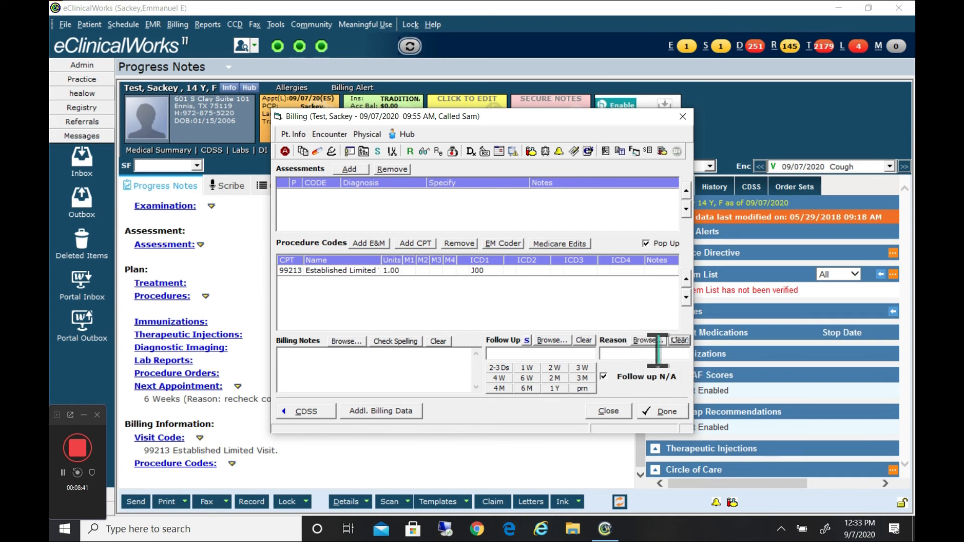
Remove the 99213 Established Limited Visit code from the billing procedure codes, confirm the removal and return to the note.
{"action": "left_click", "coordinate": [330, 275]}
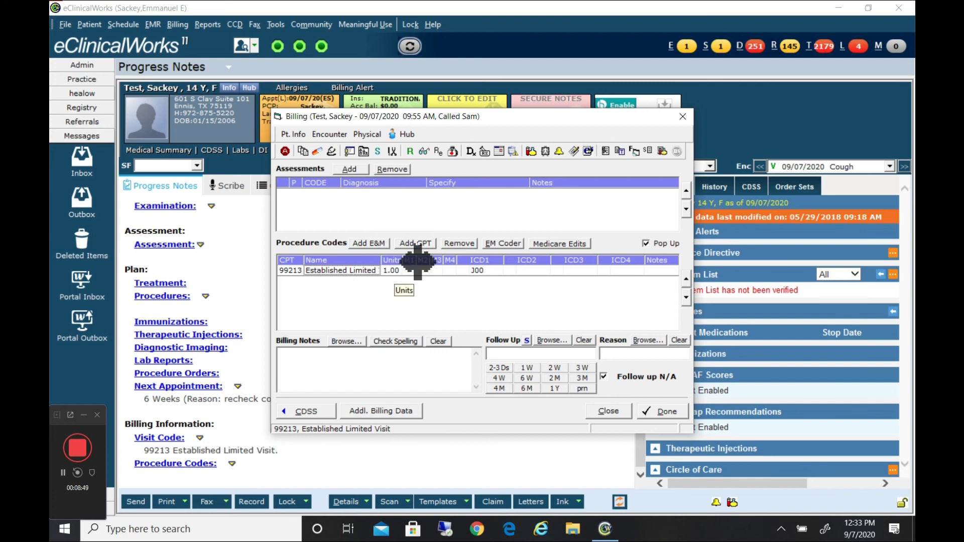
{"action": "left_click", "coordinate": [459, 244]}
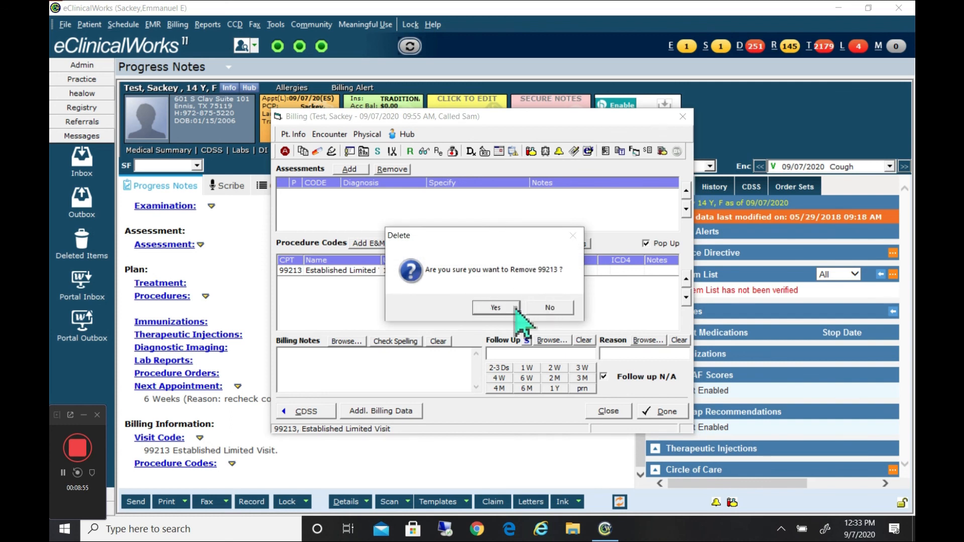
{"action": "left_click", "coordinate": [493, 308]}
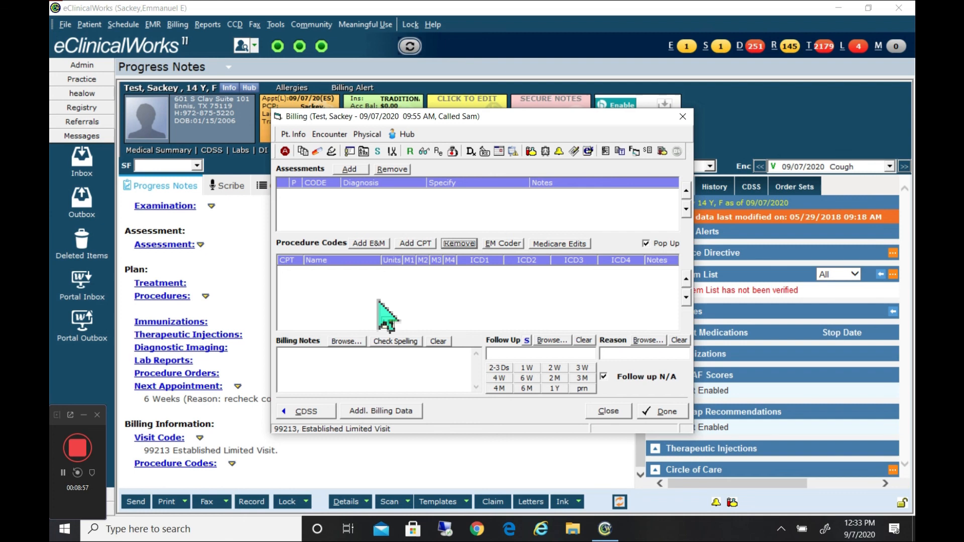
{"action": "left_click", "coordinate": [682, 117]}
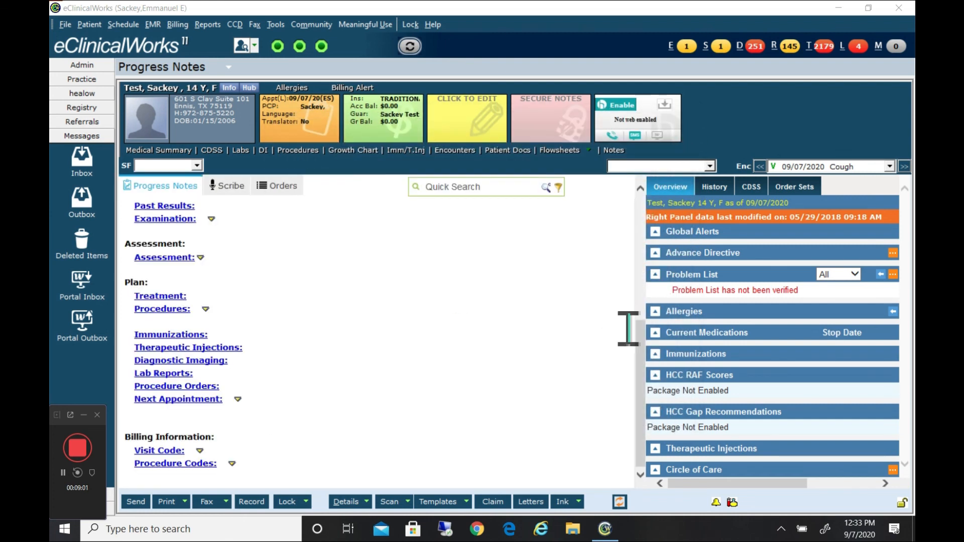
Delete the Cough entry from the note's chief complaints, confirm the deletion and return to the note.
{"action": "left_click_drag", "start_coordinate": [644, 400], "coordinate": [629, 286]}
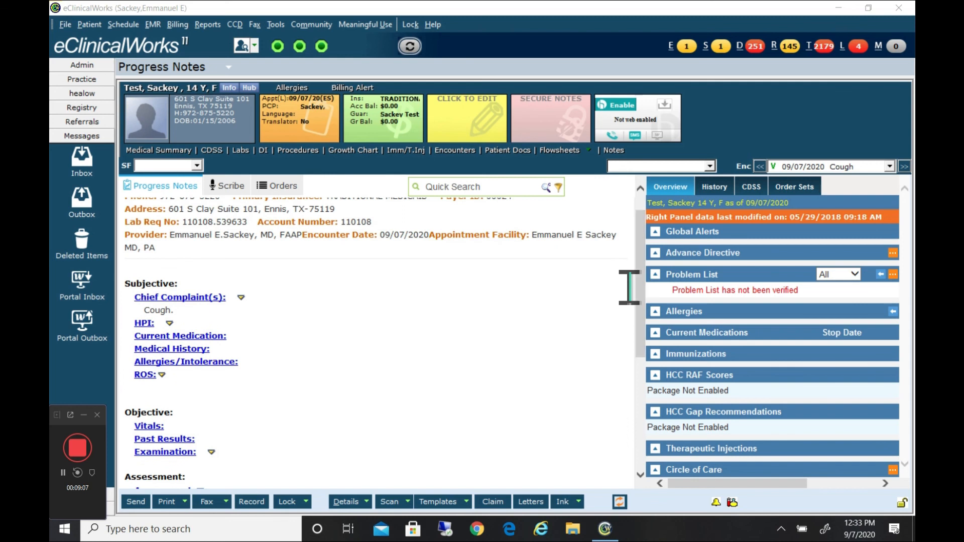
{"action": "left_click", "coordinate": [176, 312]}
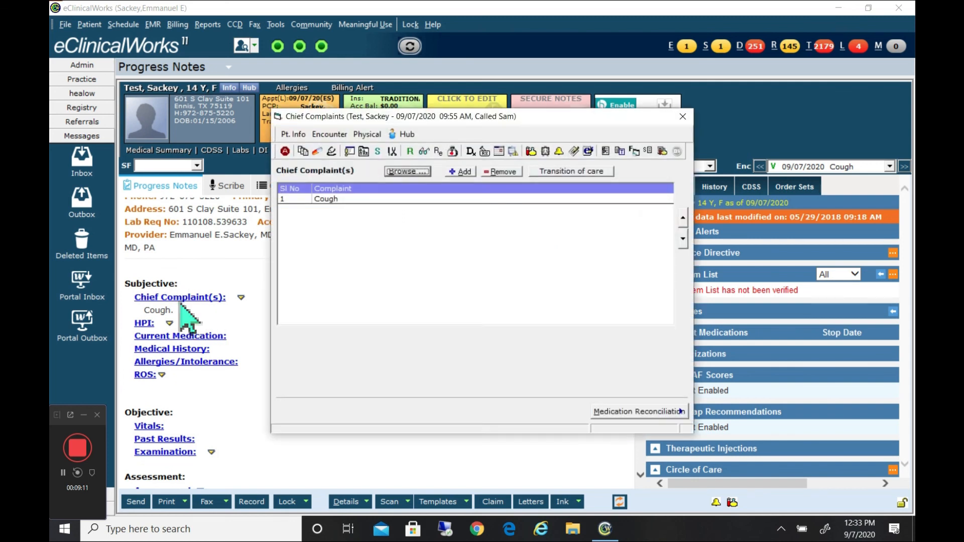
{"action": "left_click", "coordinate": [329, 202]}
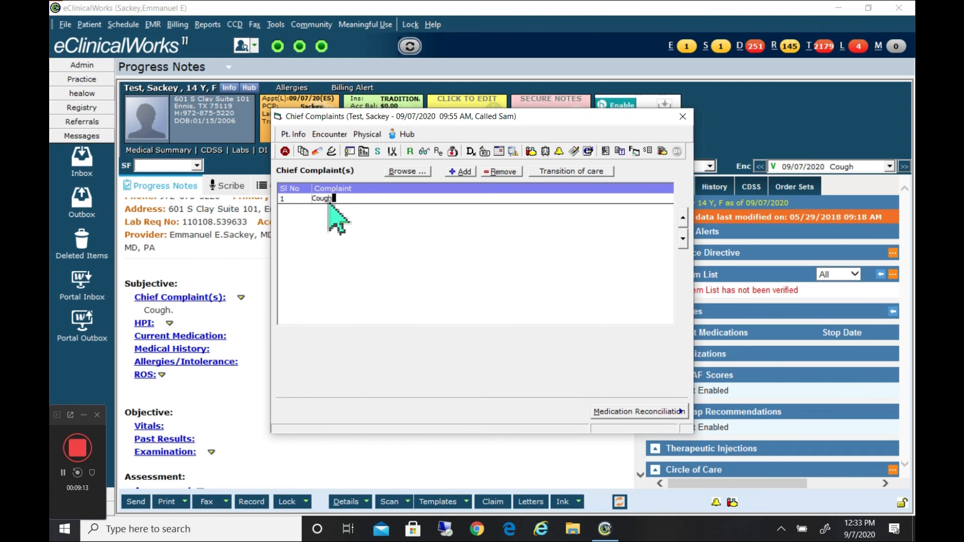
{"action": "left_click", "coordinate": [502, 172]}
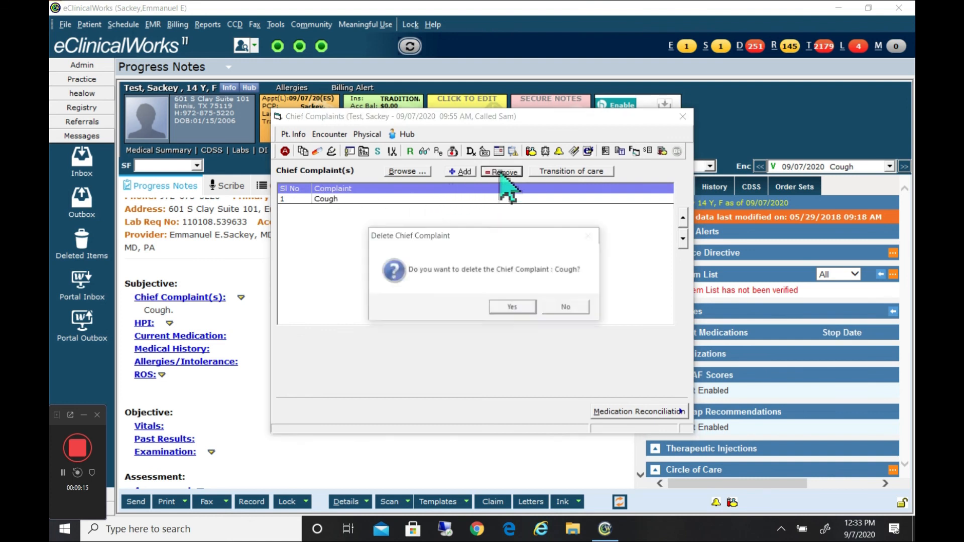
{"action": "left_click", "coordinate": [512, 307]}
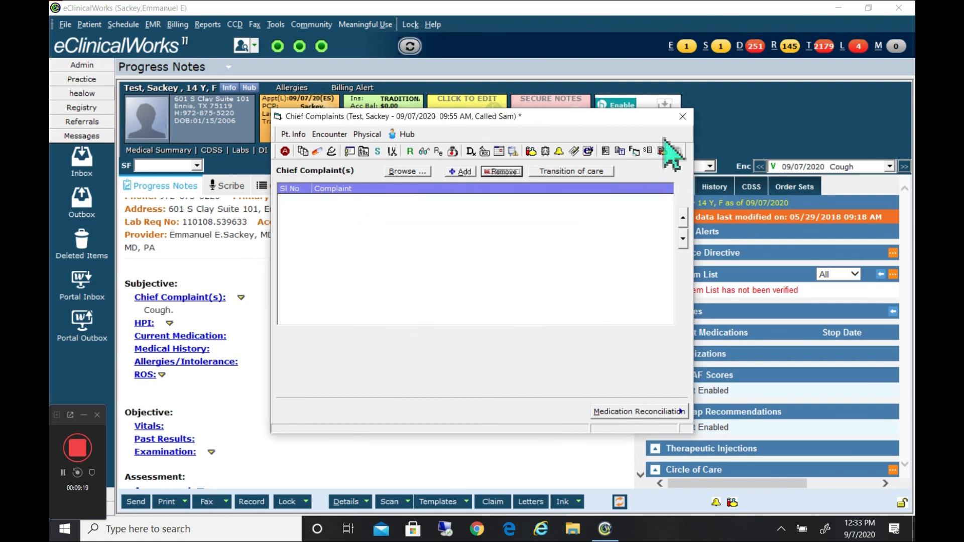
{"action": "left_click", "coordinate": [682, 116]}
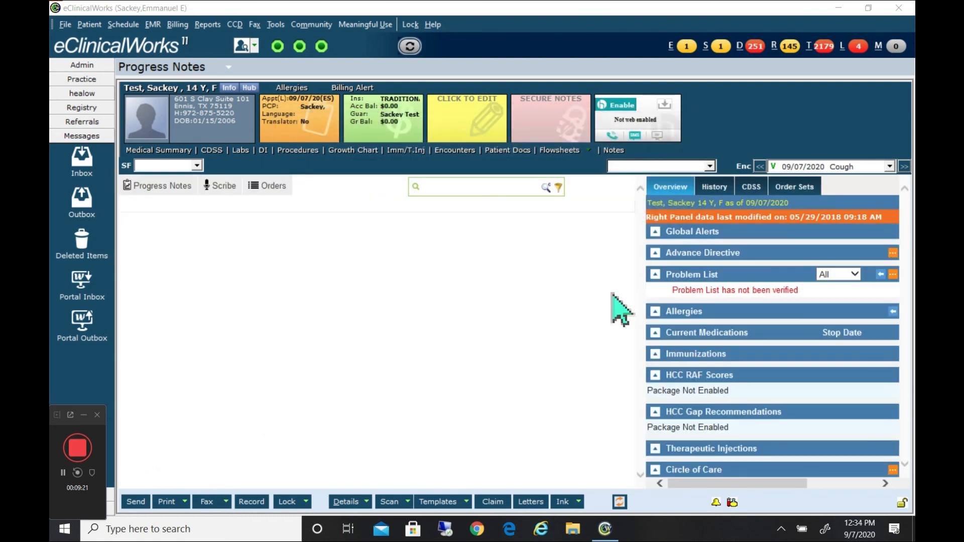
{"action": "left_click_drag", "start_coordinate": [637, 253], "coordinate": [623, 284]}
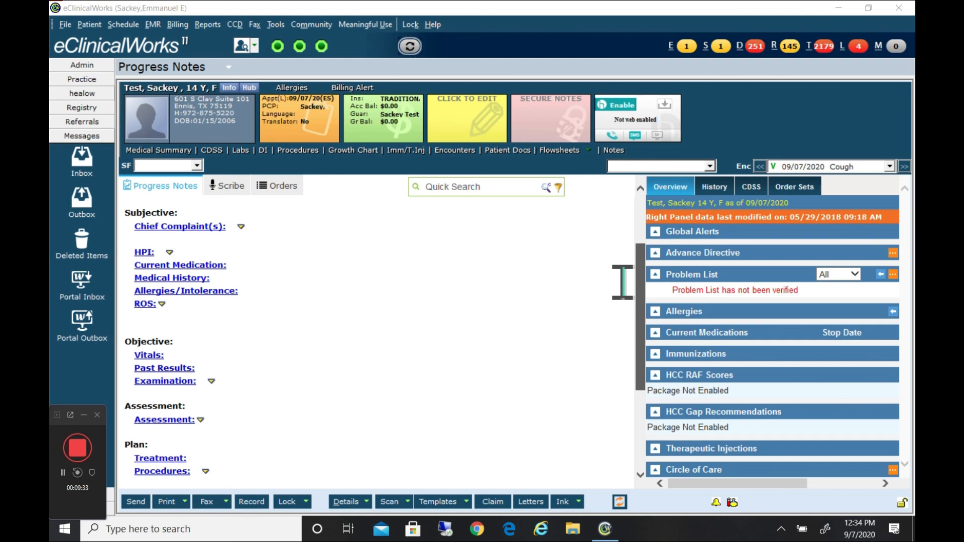
{"action": "scroll", "coordinate": [622, 284], "scroll_direction": "down", "scroll_amount": 3}
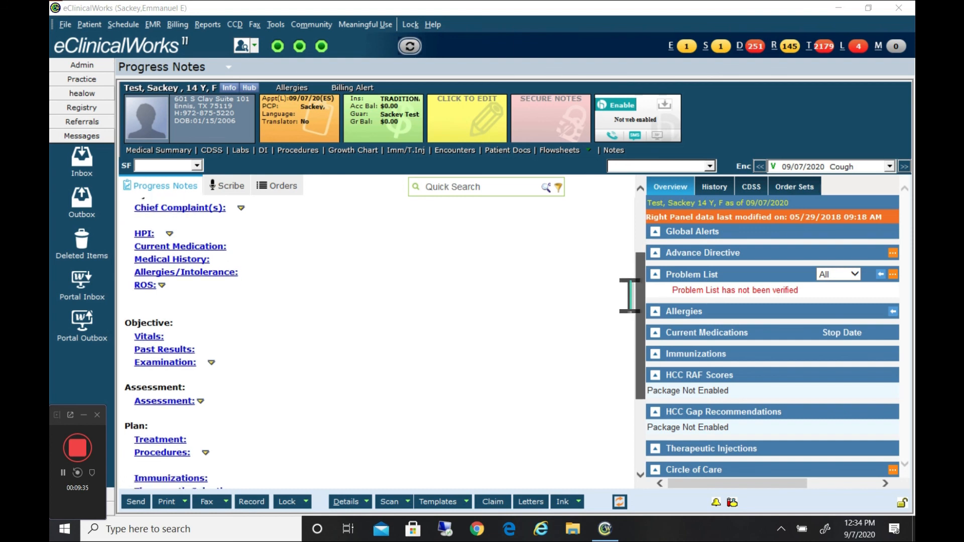